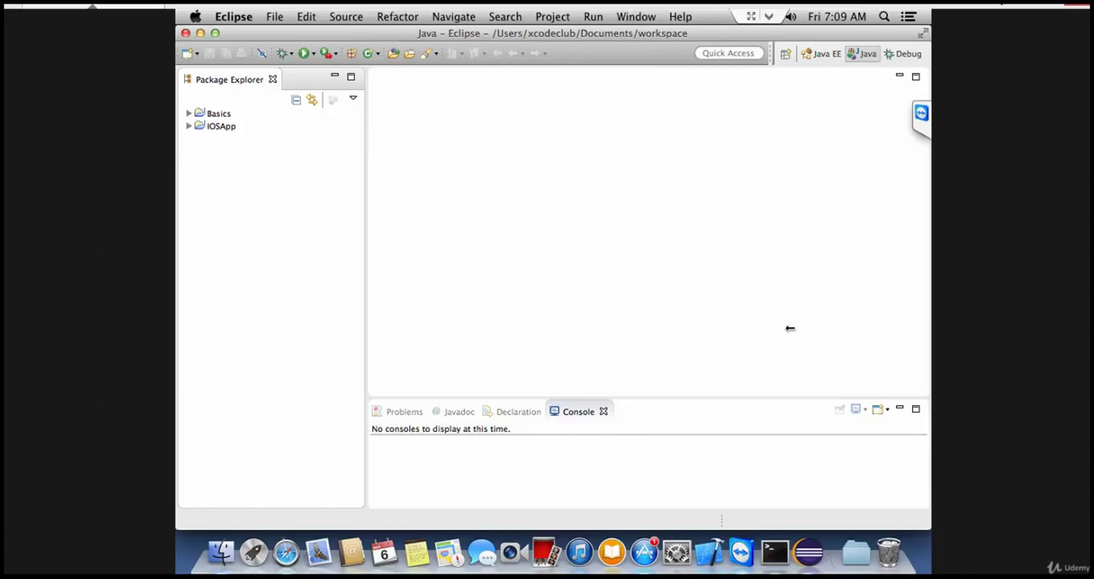
Search Google in Safari for 'appium jar download'
left_click(289, 558)
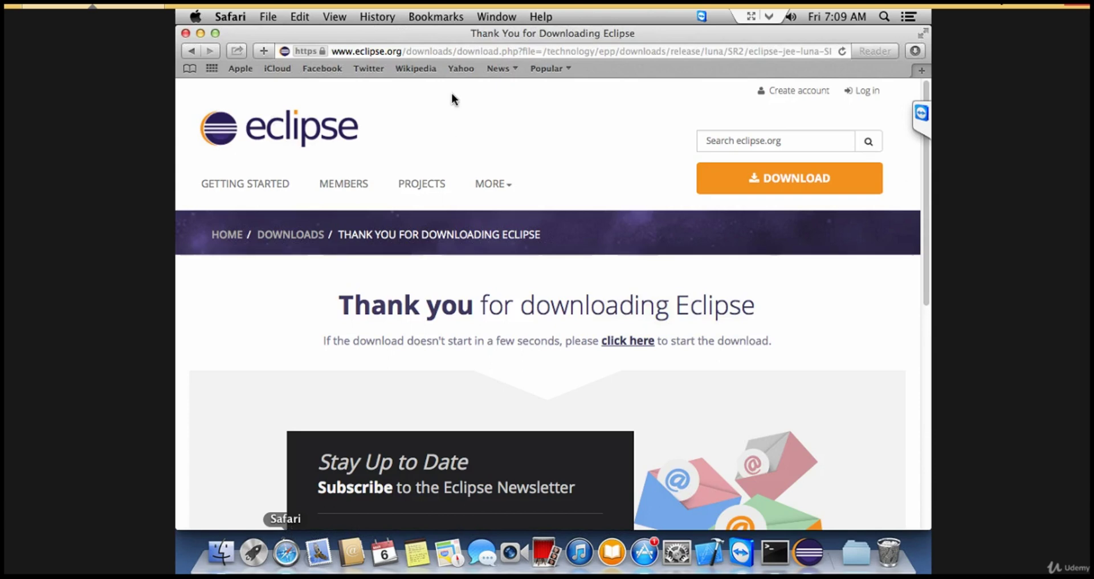
left_click(448, 51)
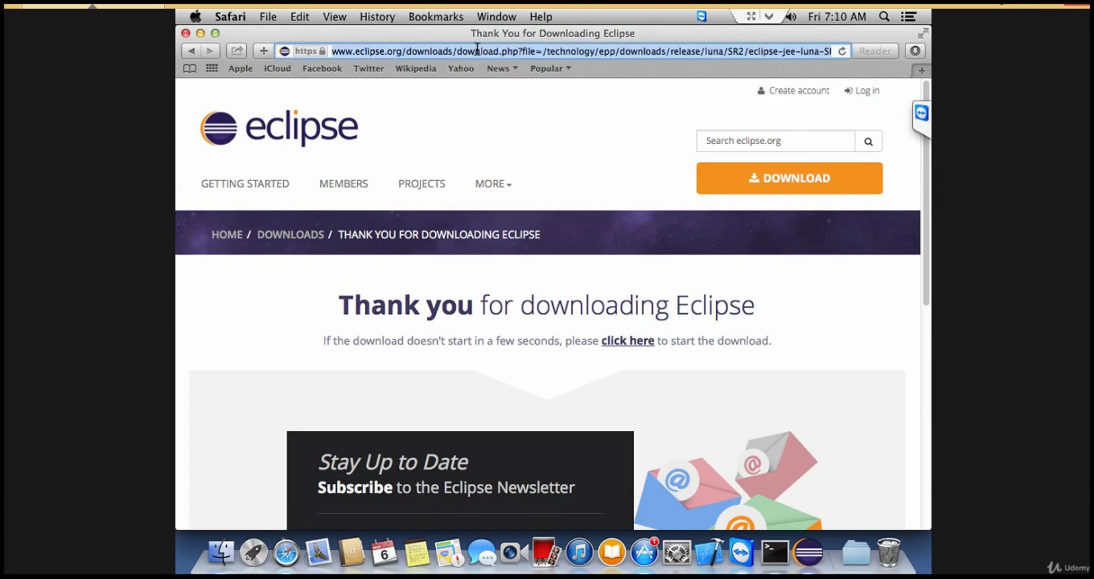
type("appium jar down")
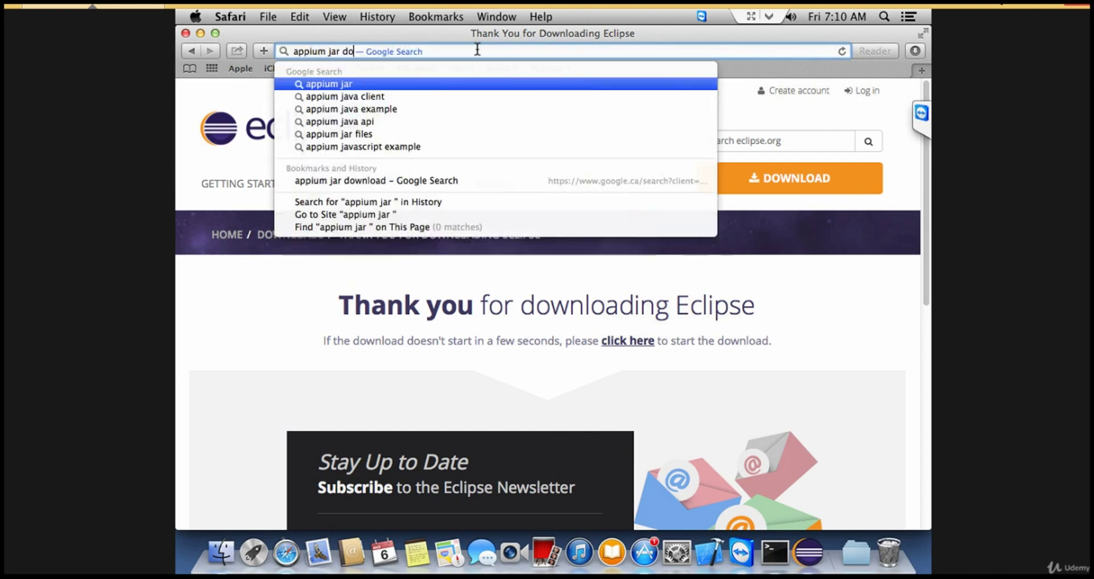
type("load")
key("Return")
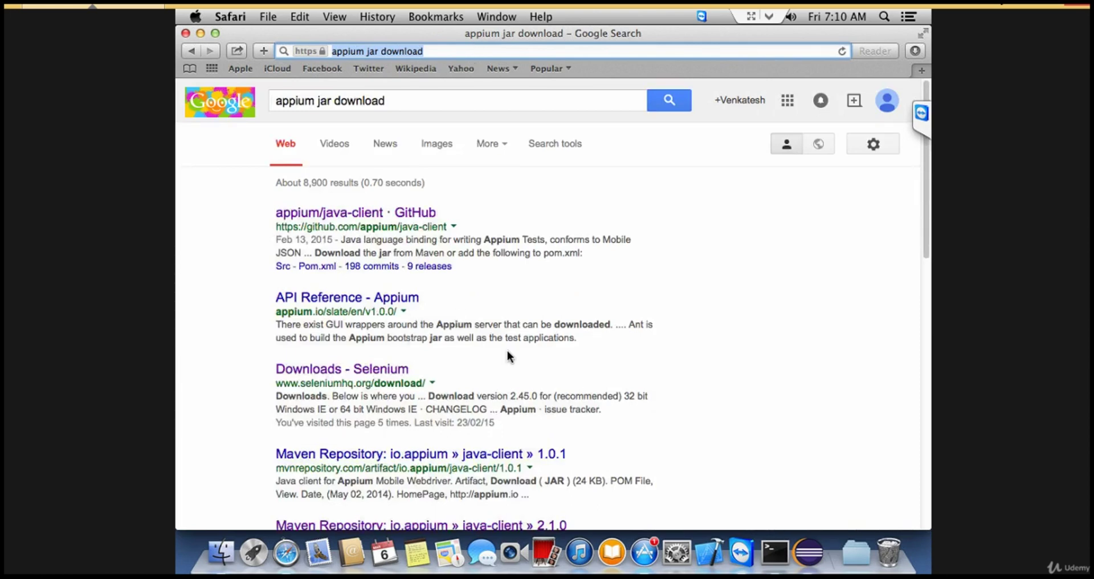
Open the Maven Repository result for io.appium java-client 2.1.0
left_click(795, 276)
key("Down")
key("Down")
key("Down")
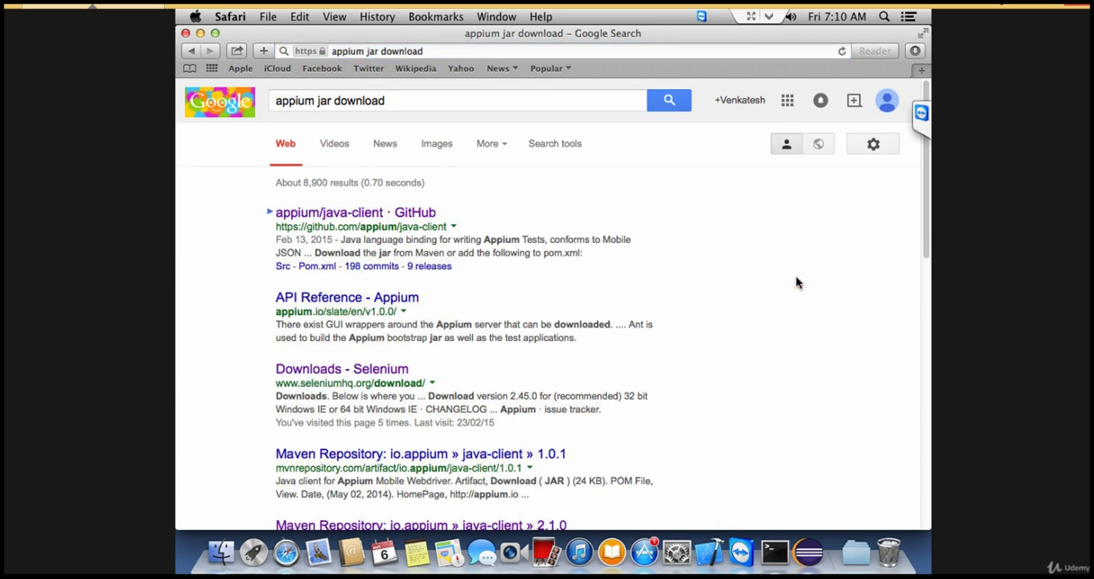
key("Down")
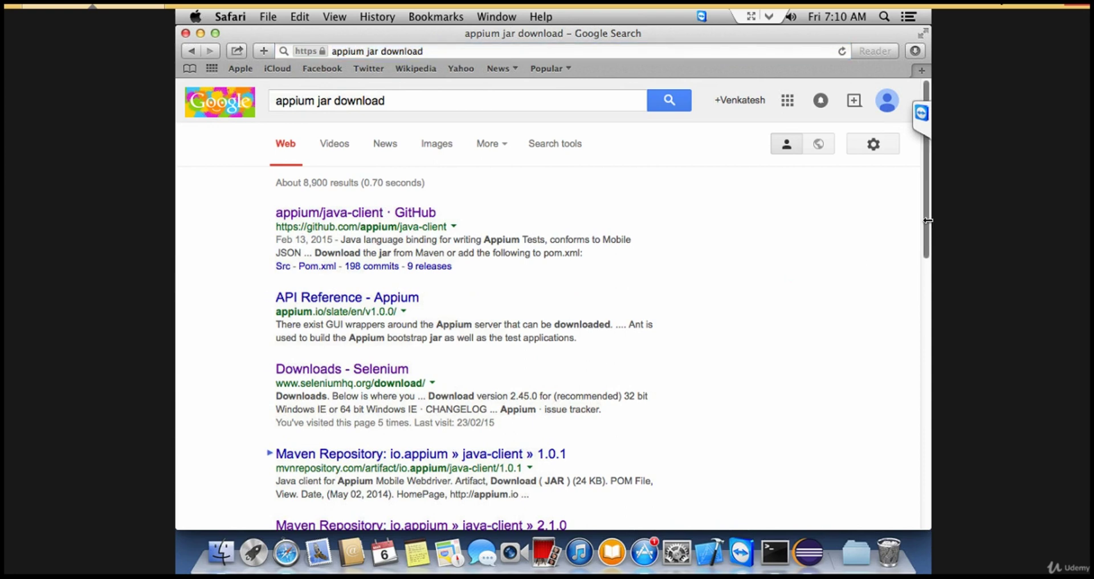
scroll(930, 239, "down", 2)
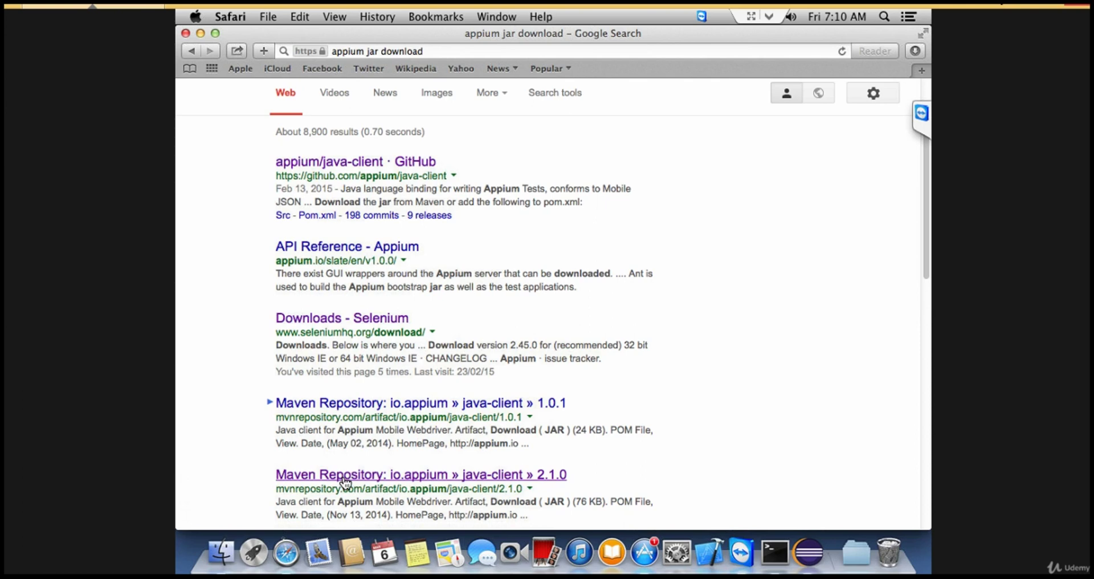
left_click(344, 478)
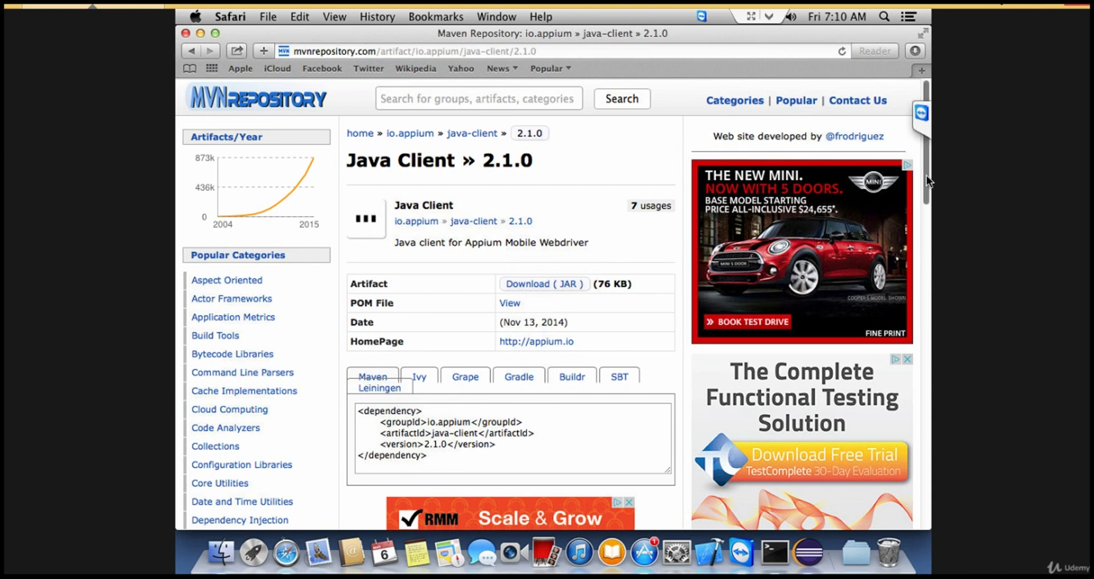
Download the 76 KB java-client 2.1.0 JAR and check it in the Downloads stack
mouse_move(927, 176)
left_mouse_down()
mouse_move(929, 208)
mouse_move(929, 174)
left_mouse_up()
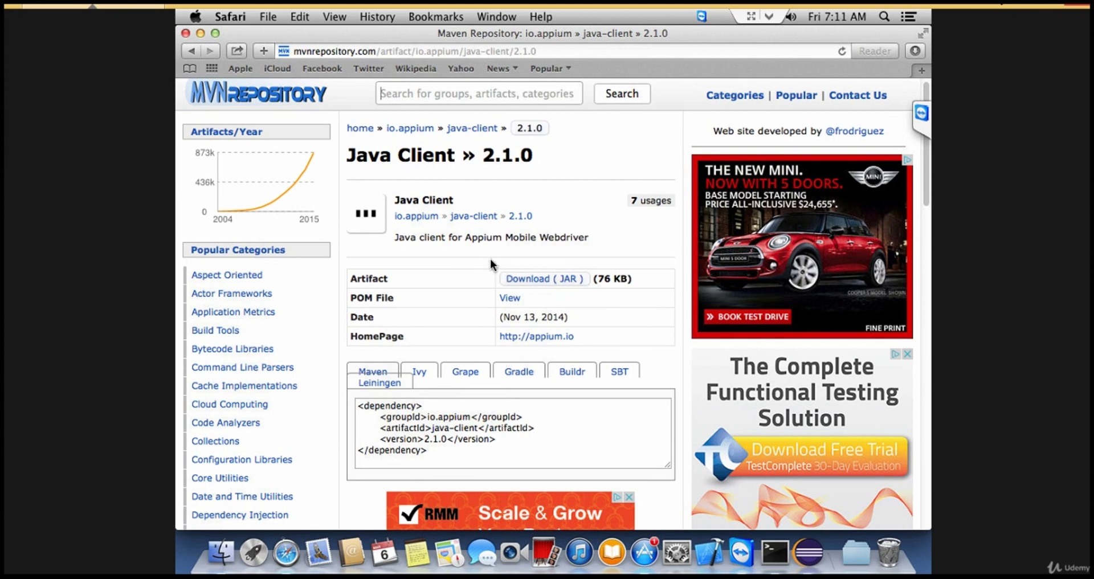
left_click(544, 279)
left_click(856, 553)
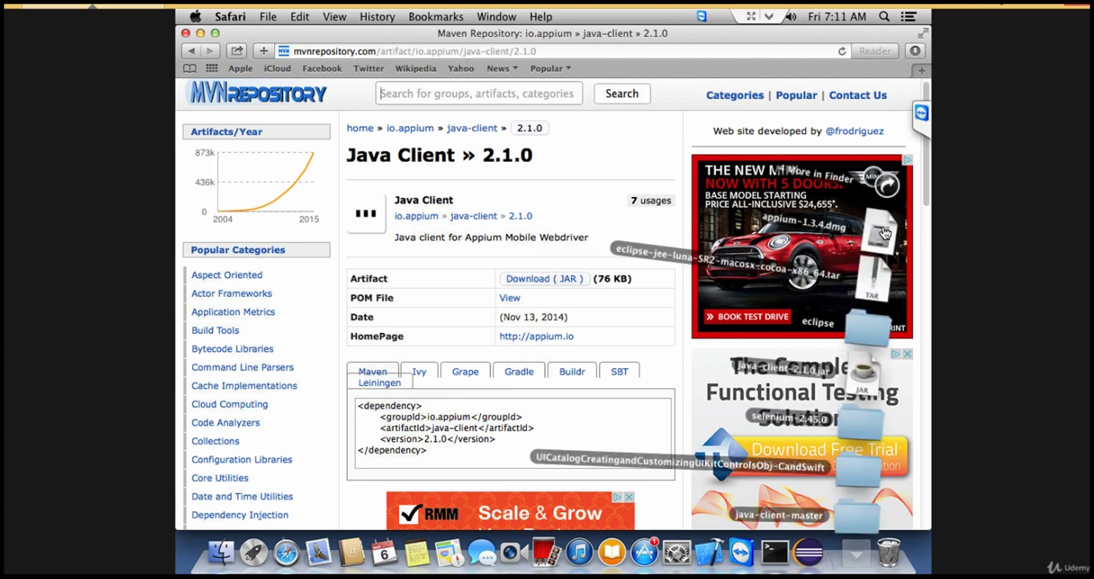
Show the Downloads folder in Finder and select appium-1.3.4.dmg
left_click(887, 186)
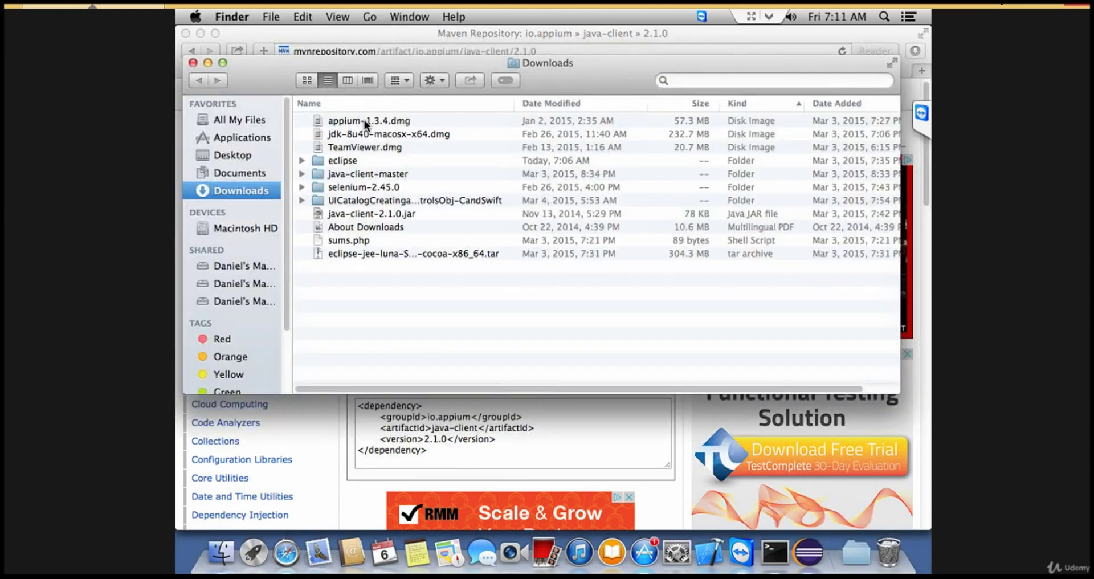
left_click(398, 122)
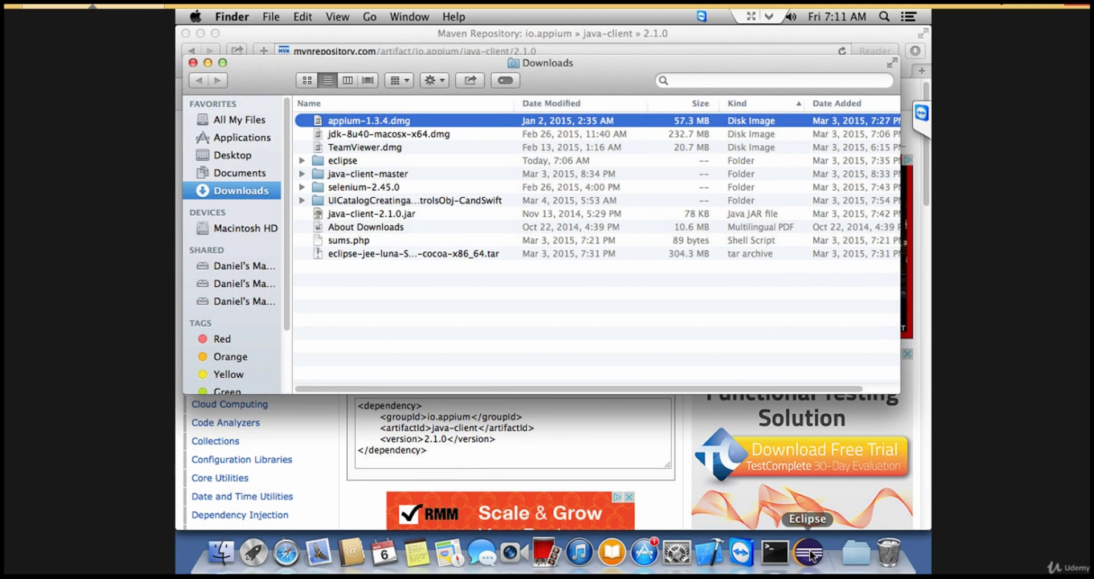
Search Google in Safari for 'selenium jars download'
left_click(287, 556)
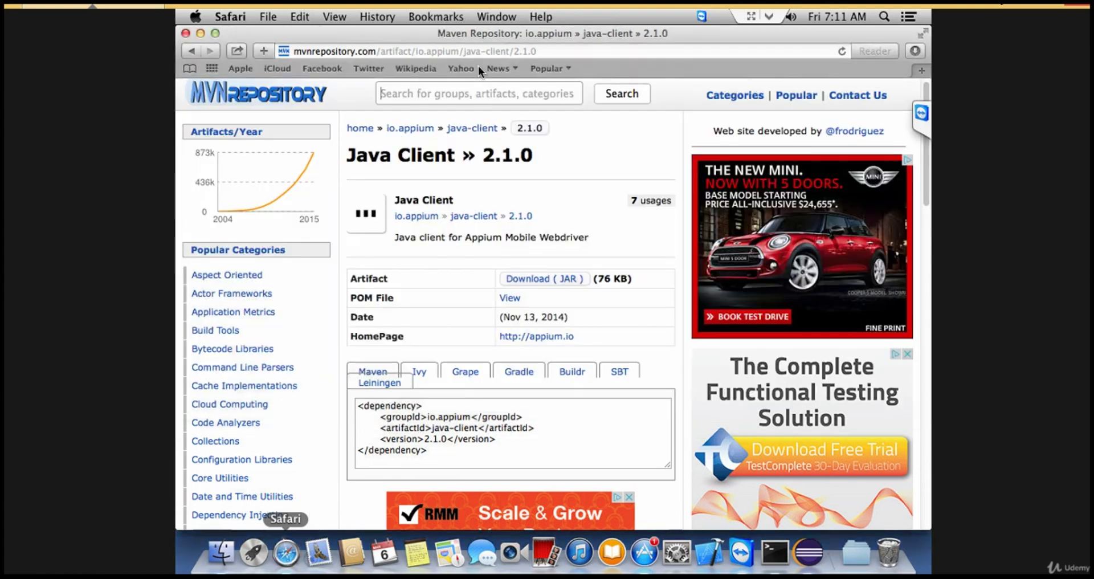
left_click(470, 51)
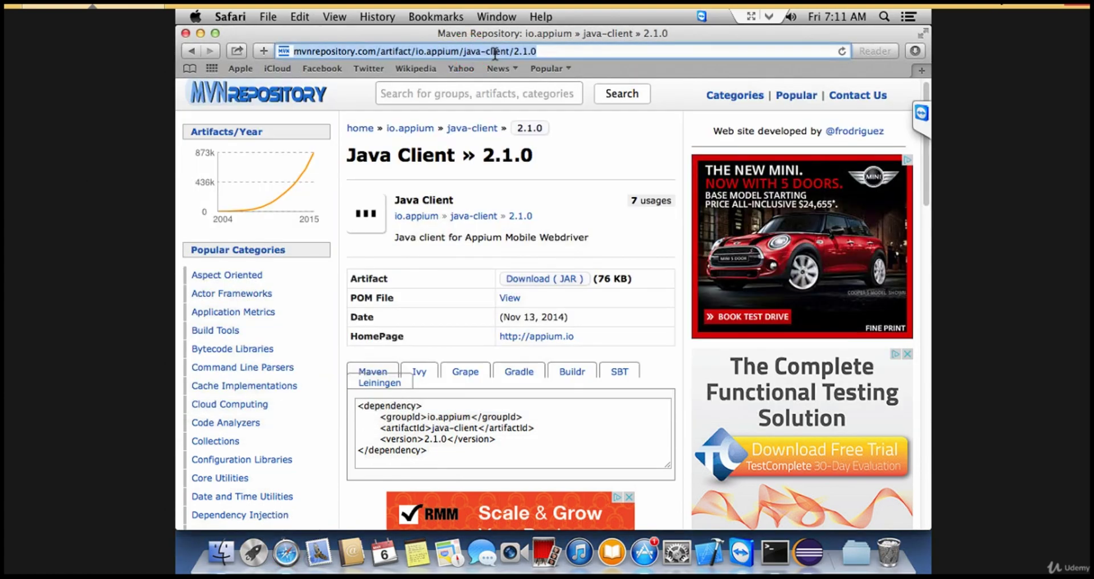
type("seleniu")
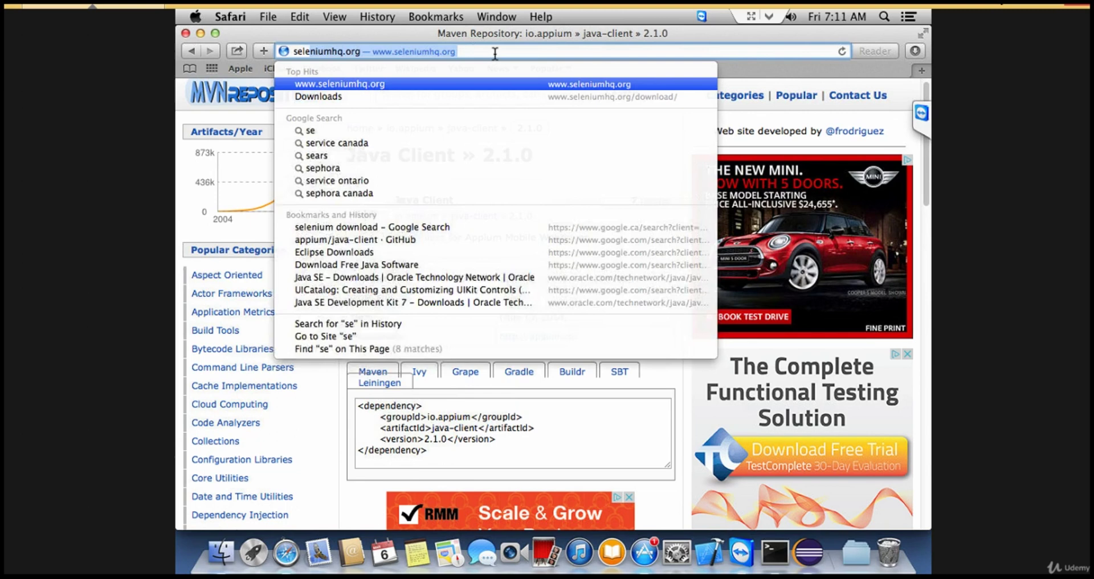
type("m jars downlp")
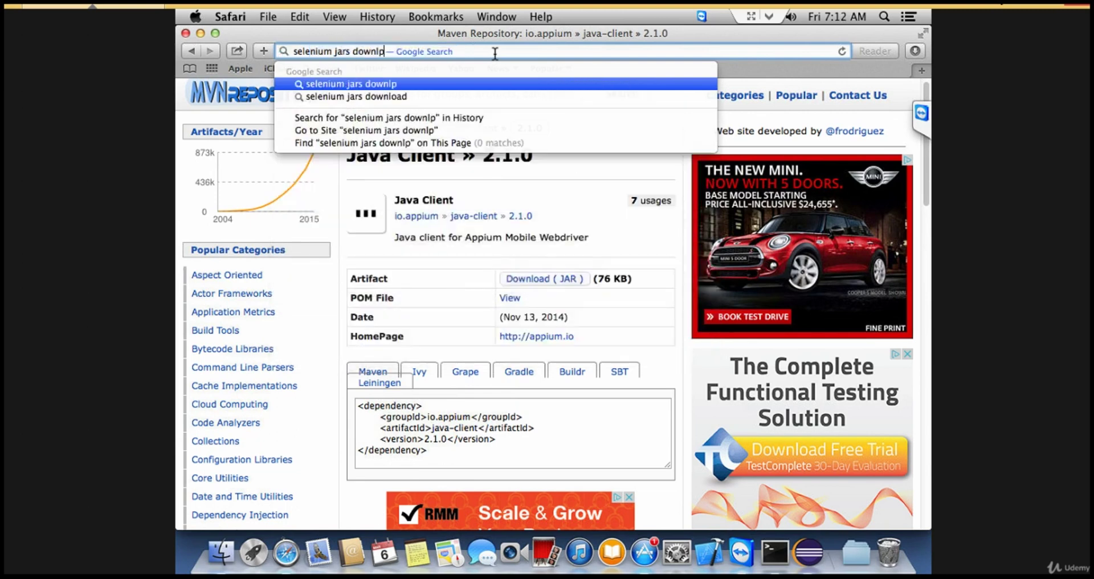
key("BackSpace")
type("oad")
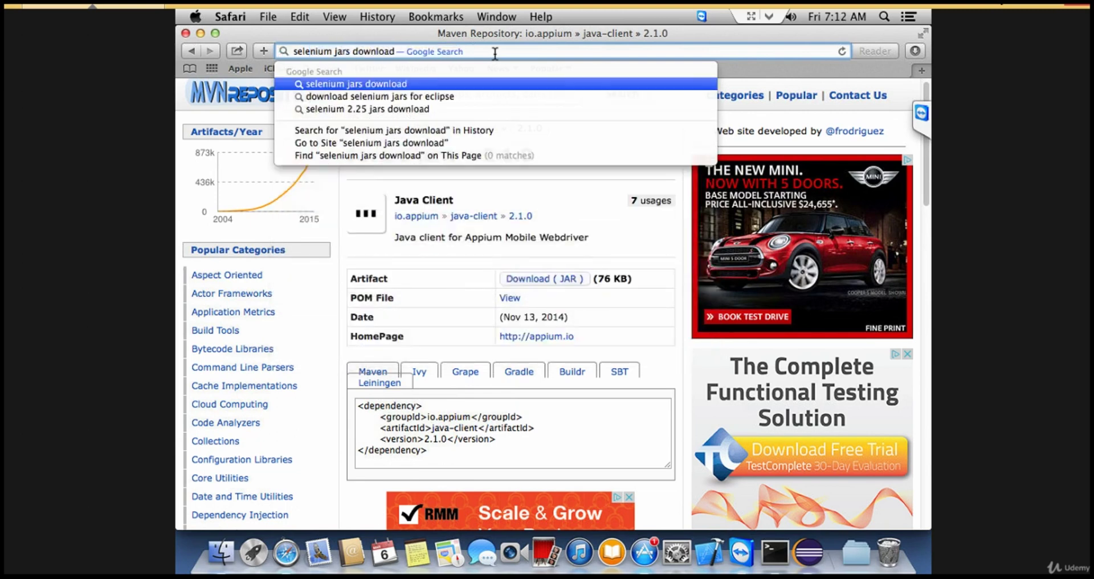
key("Return")
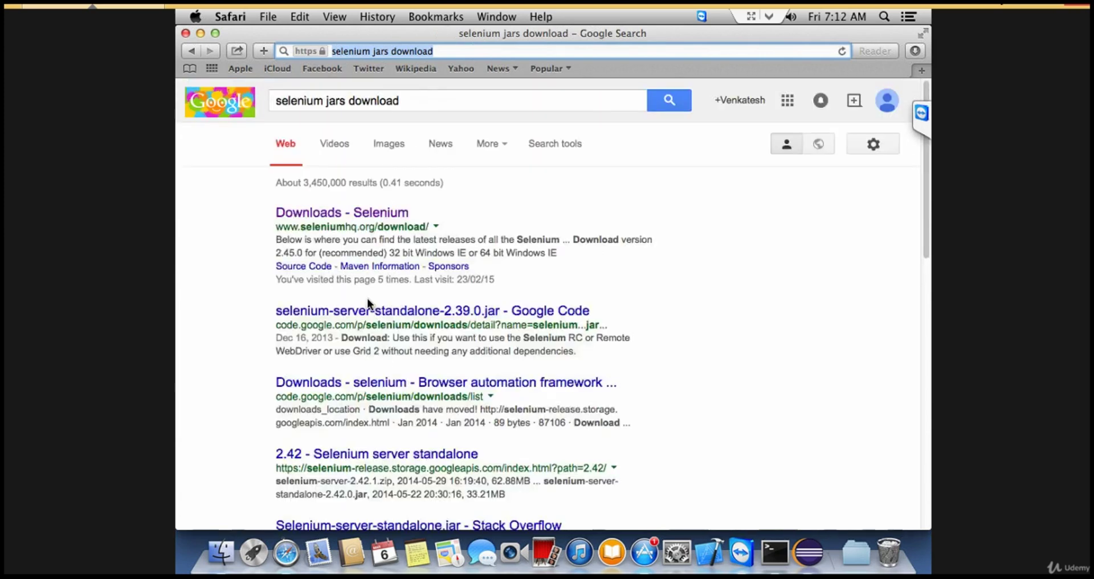
Download the Selenium 2.45.0 Java client binding from seleniumhq.org and check the Downloads stack
left_click(358, 215)
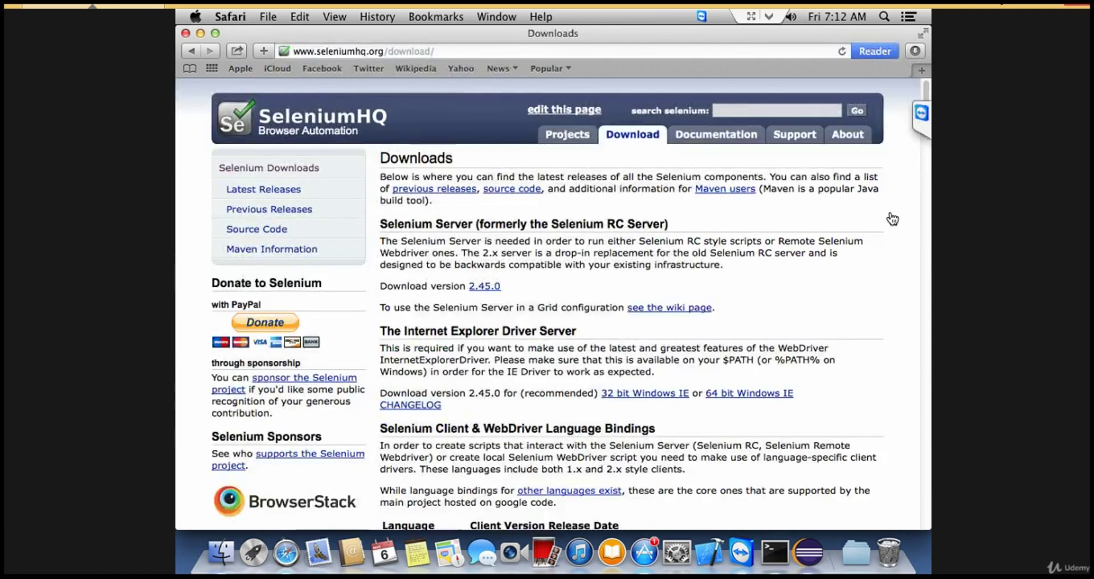
scroll(890, 211, "down", 1)
scroll(890, 213, "down", 8)
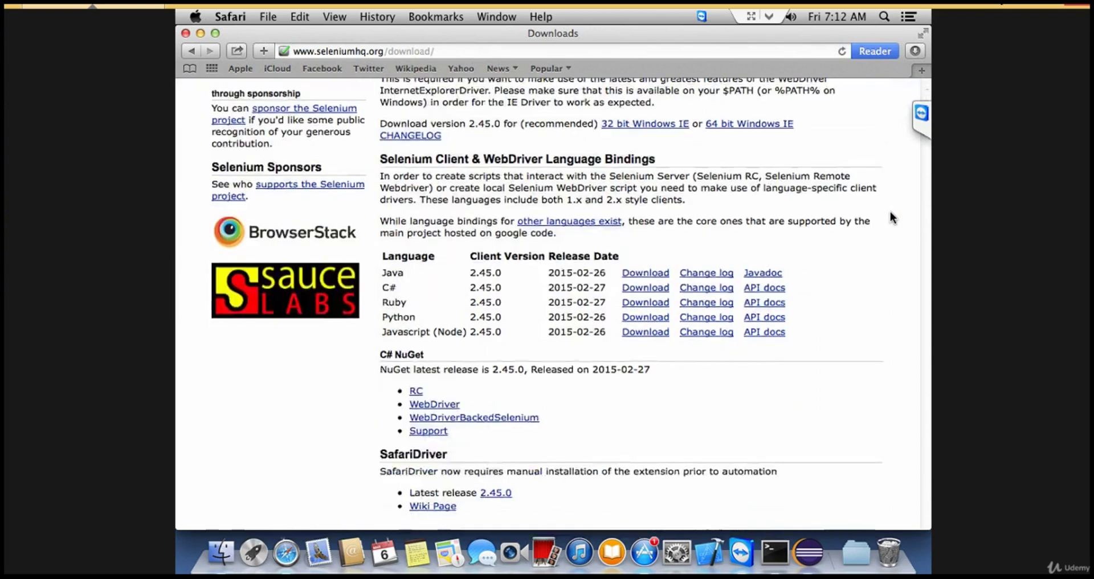
triple_click(393, 273)
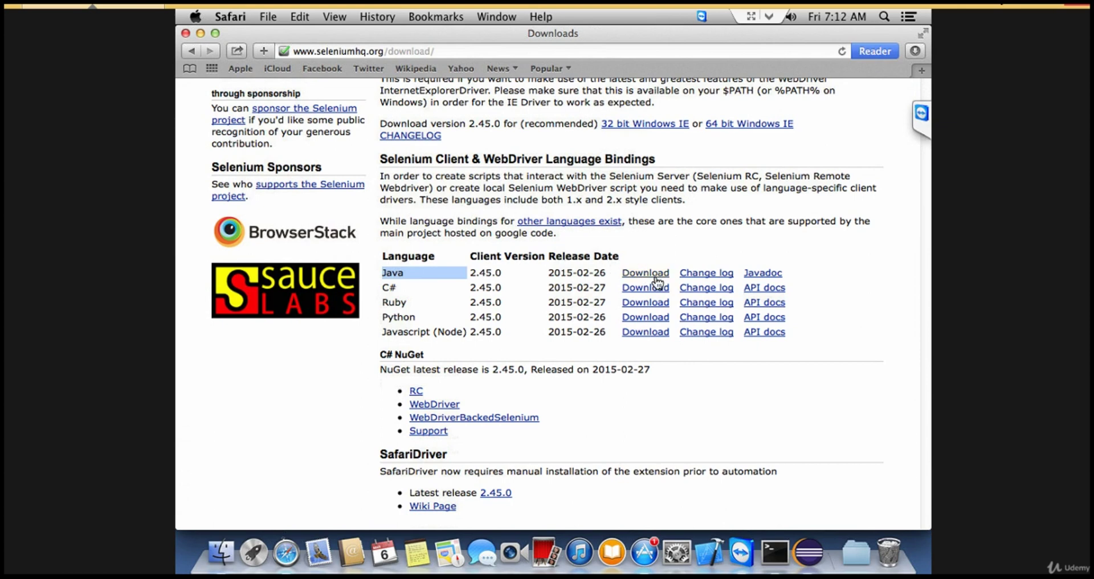
left_click(853, 555)
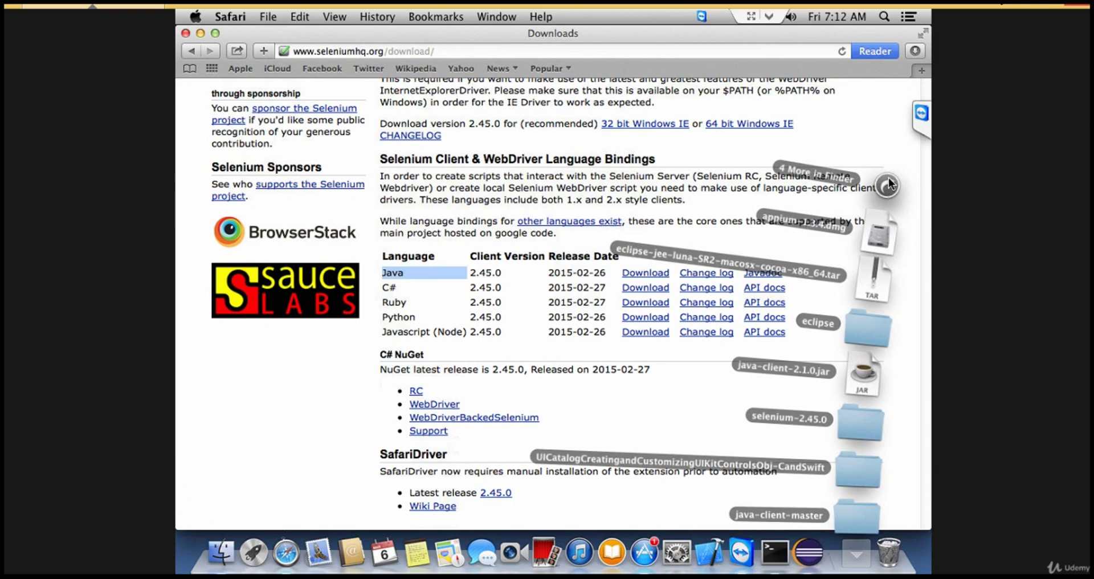
Browse the selenium-2.45.0 folder in Finder, then return to Downloads
left_click(888, 180)
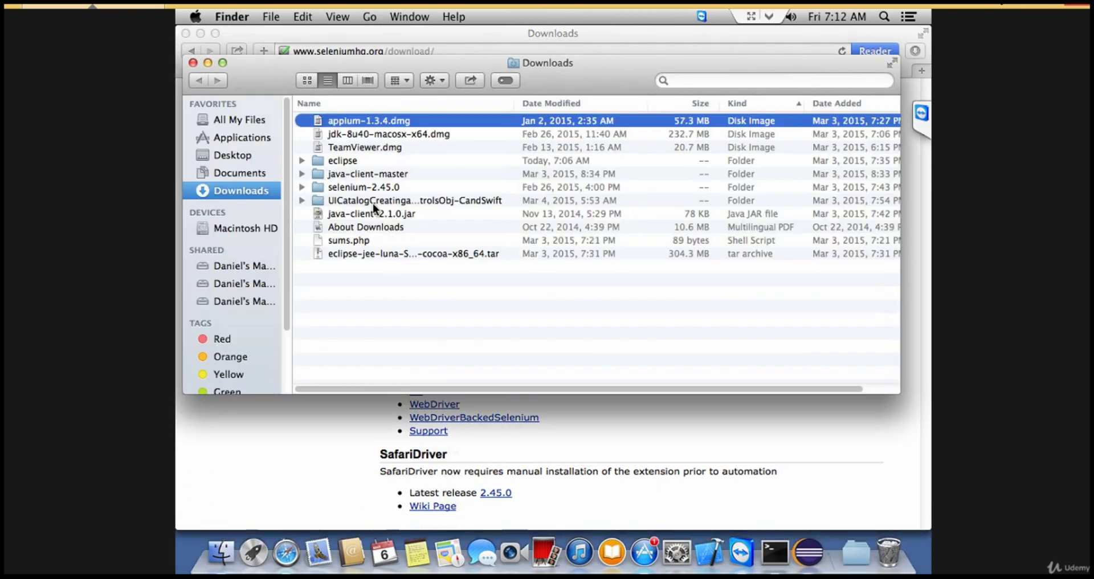
left_click(369, 189)
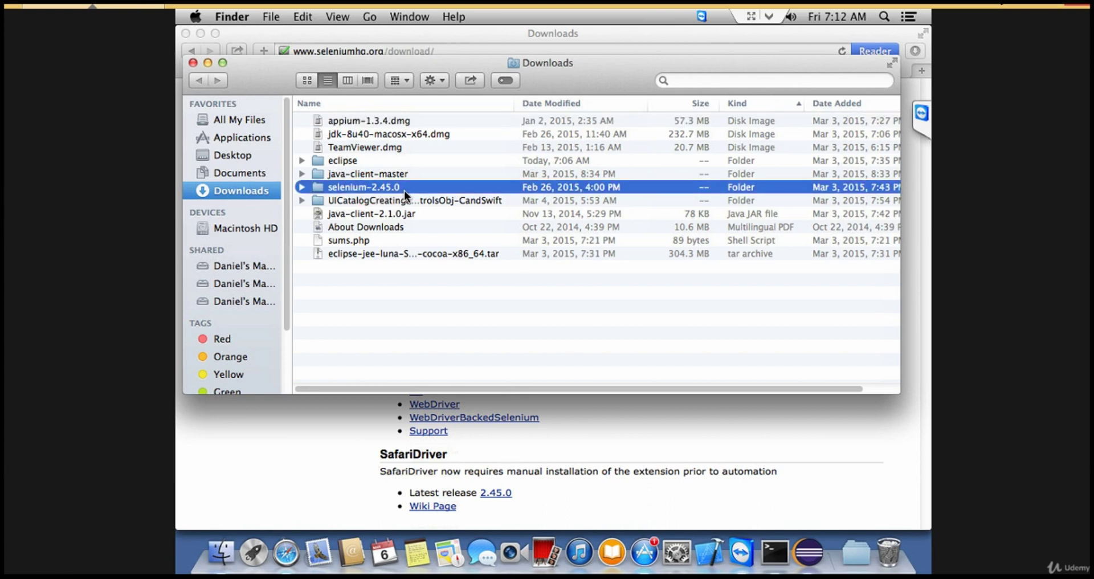
double_click(398, 190)
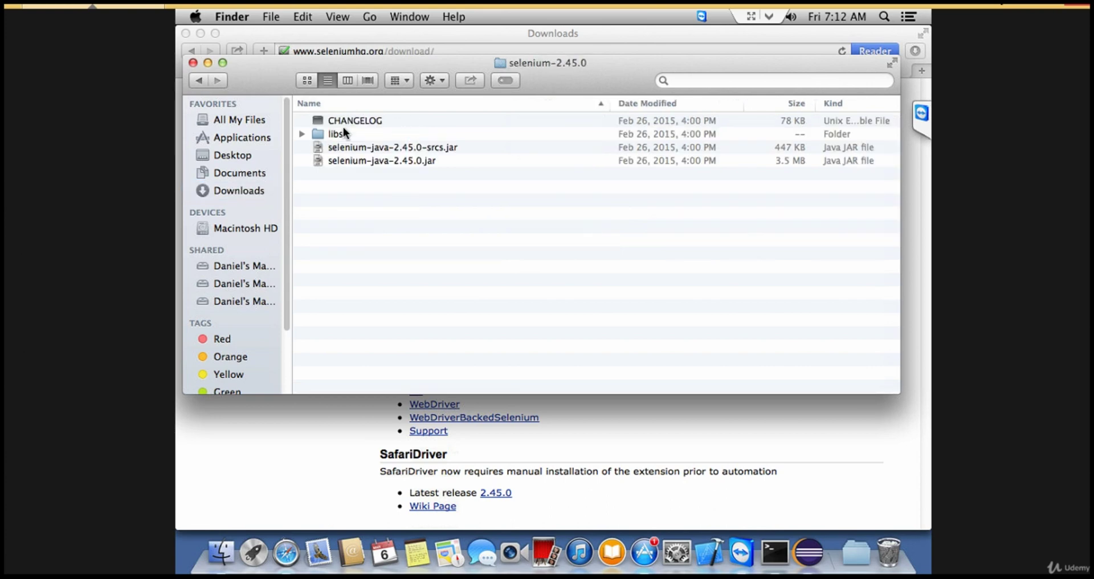
left_click(199, 80)
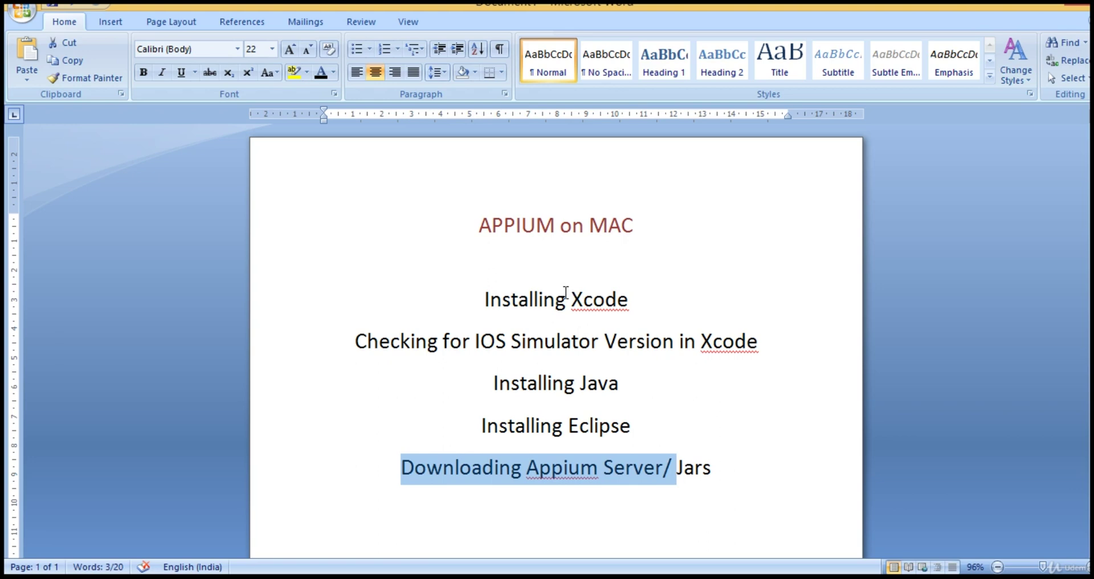
double_click(566, 292)
left_click(566, 291)
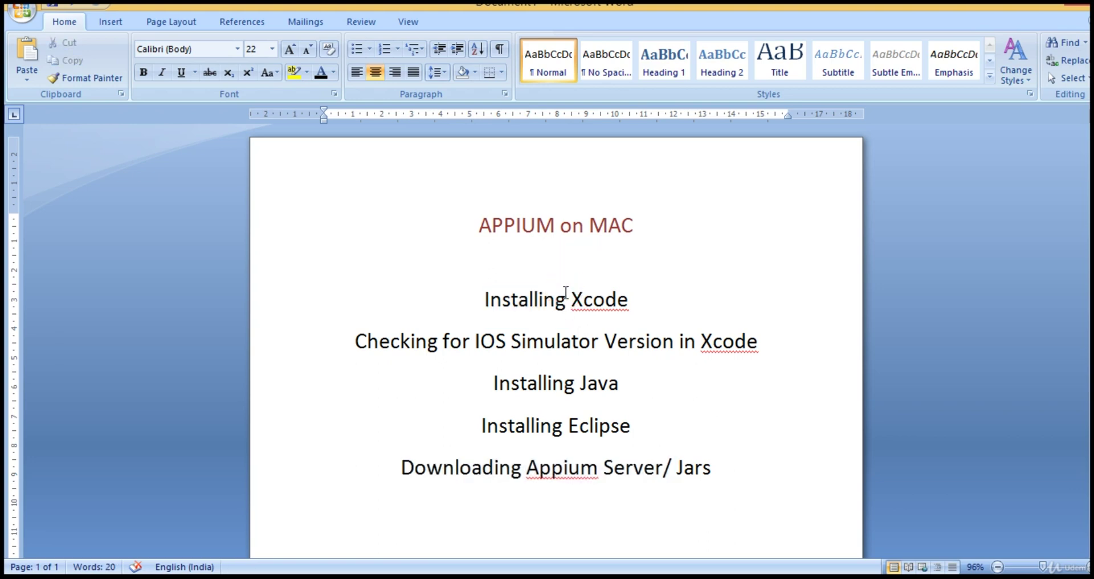
double_click(566, 292)
left_click(577, 299)
double_click(581, 301)
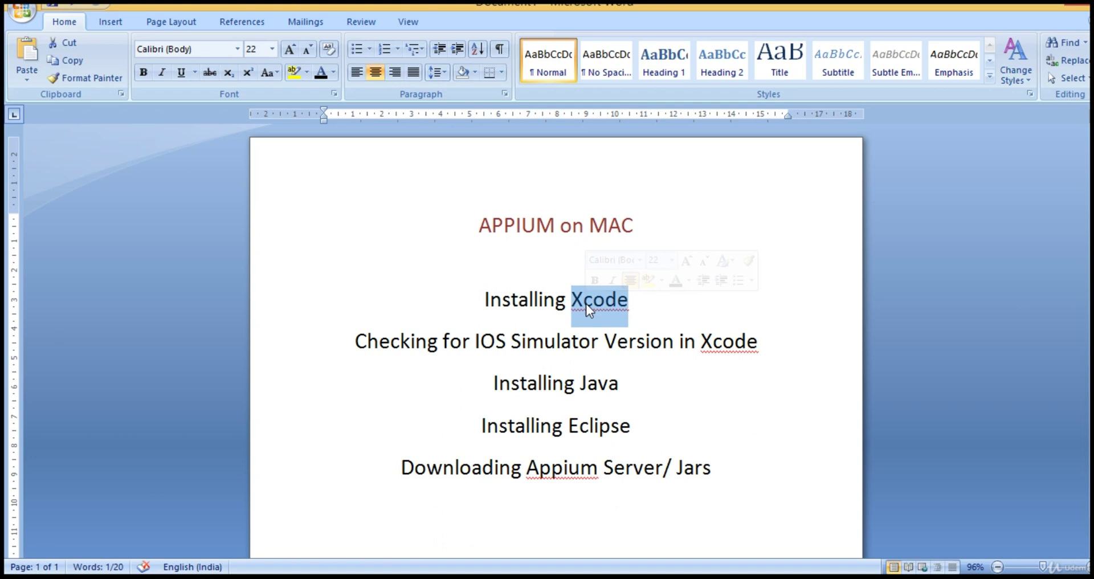
double_click(532, 298)
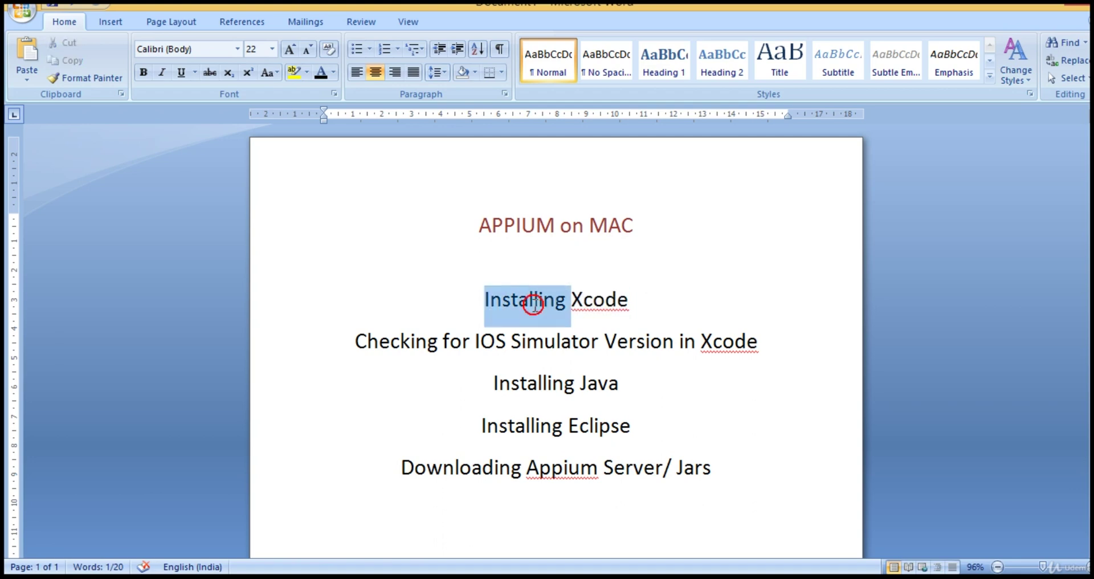
left_click(653, 302)
type("-")
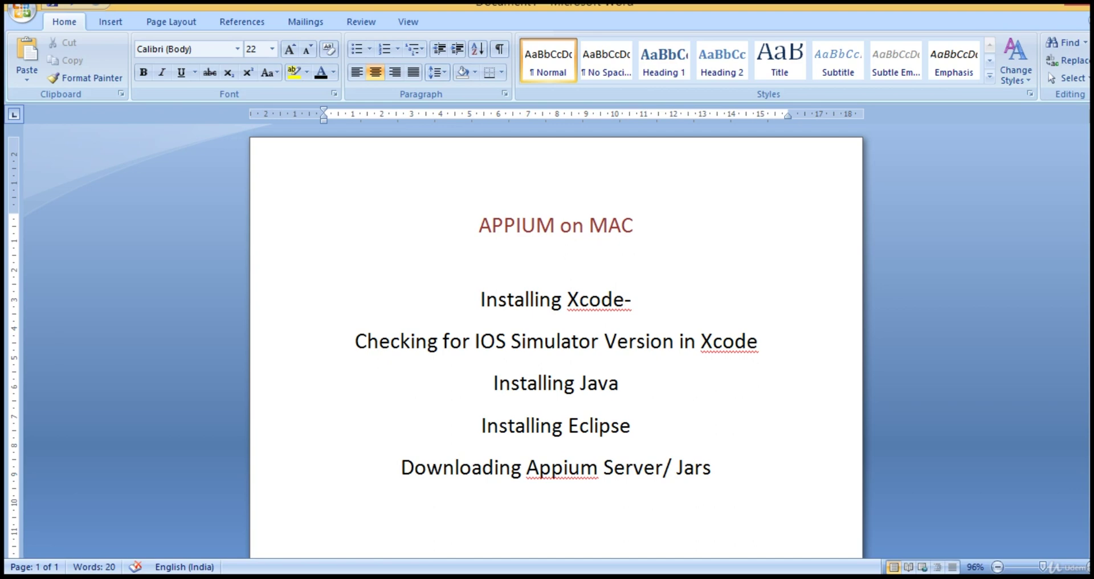
type(" App store")
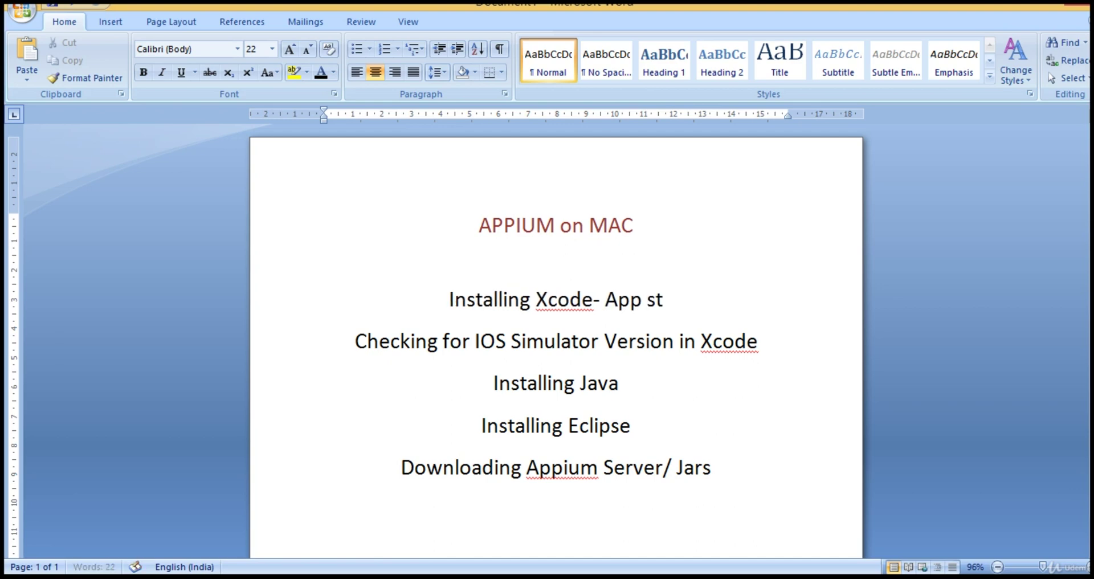
double_click(601, 328)
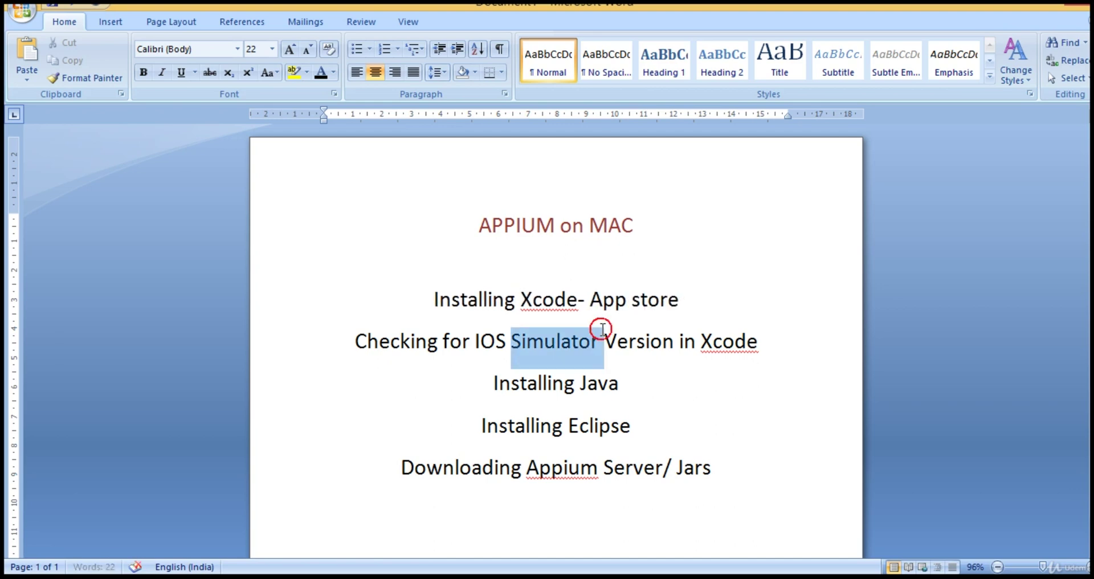
double_click(633, 342)
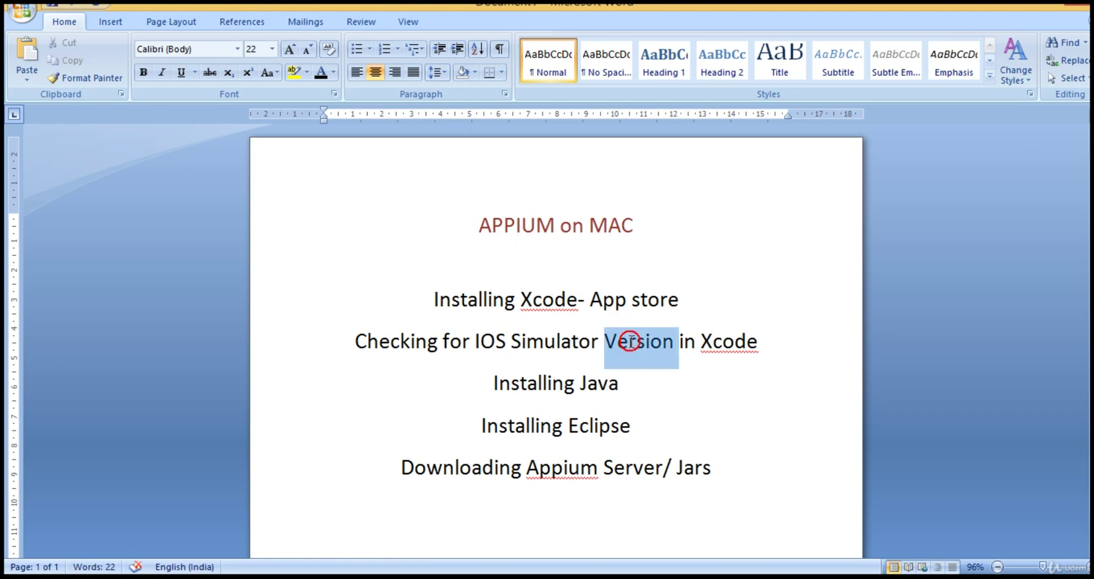
double_click(689, 342)
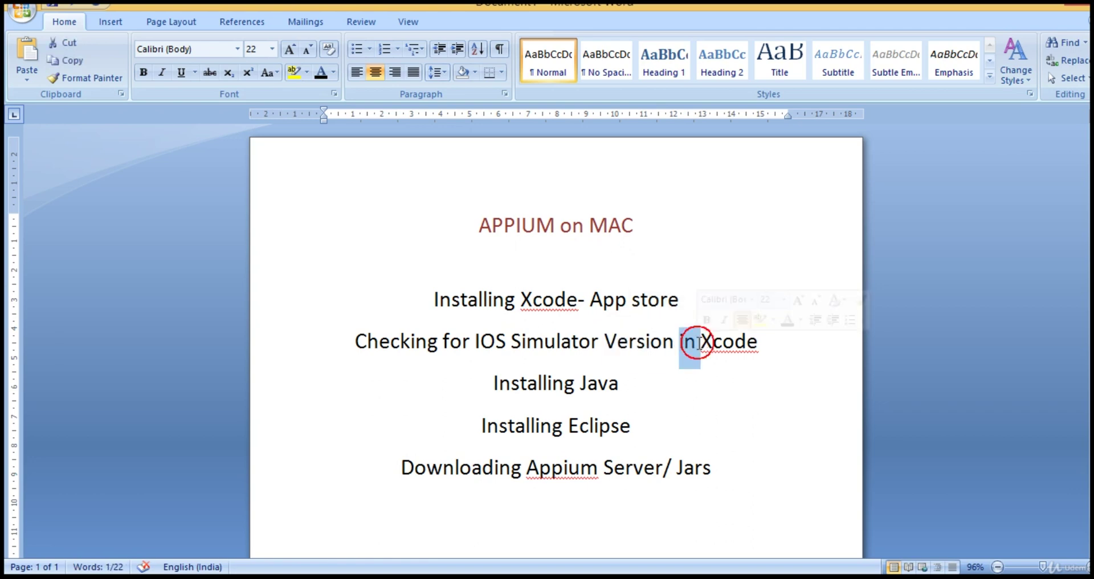
triple_click(512, 348)
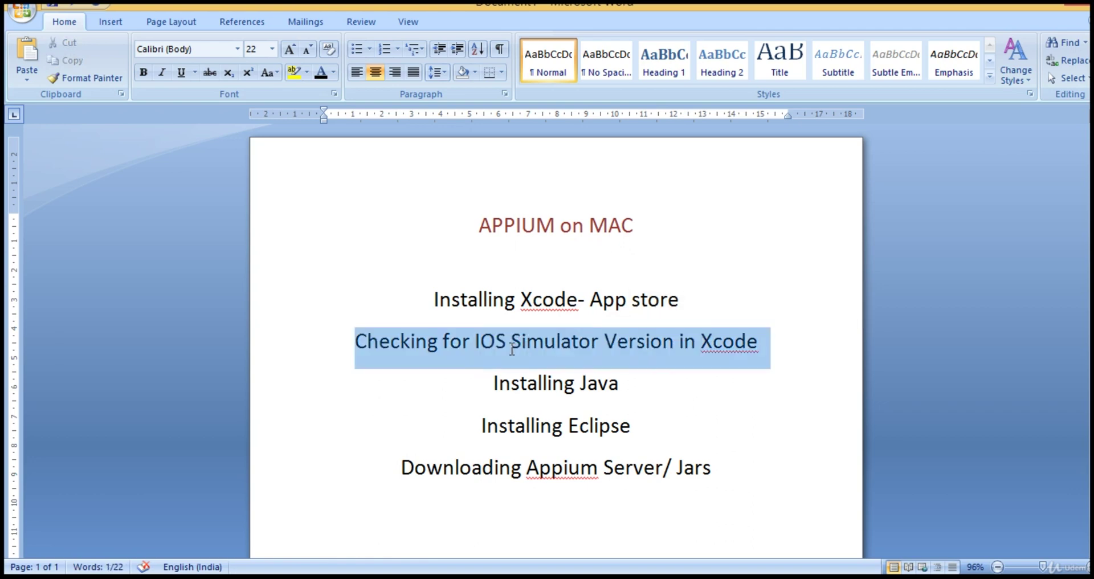
left_click(529, 383)
triple_click(528, 386)
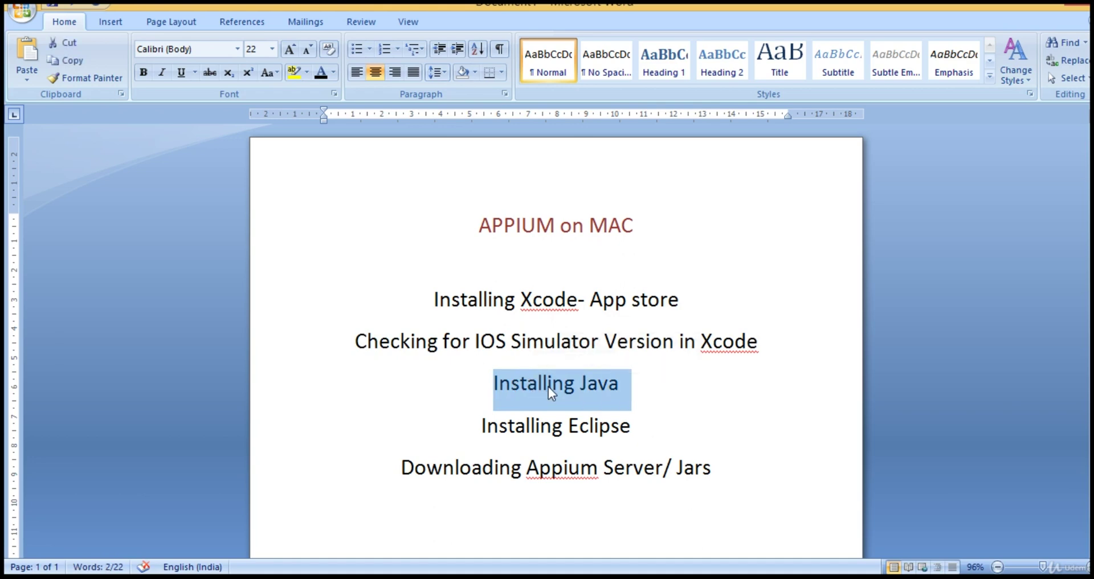
left_click(548, 385)
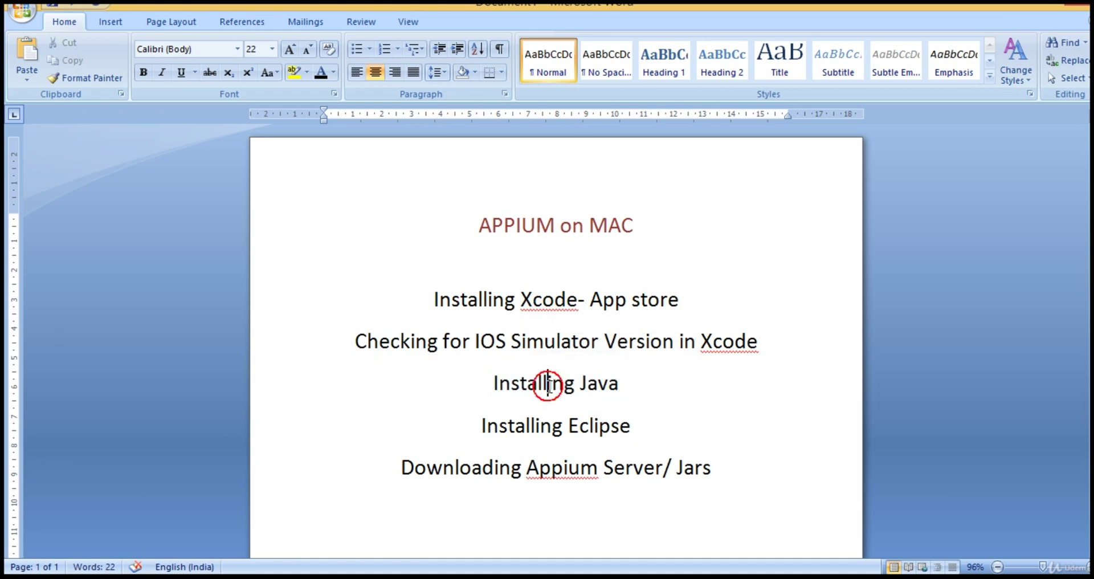
double_click(582, 426)
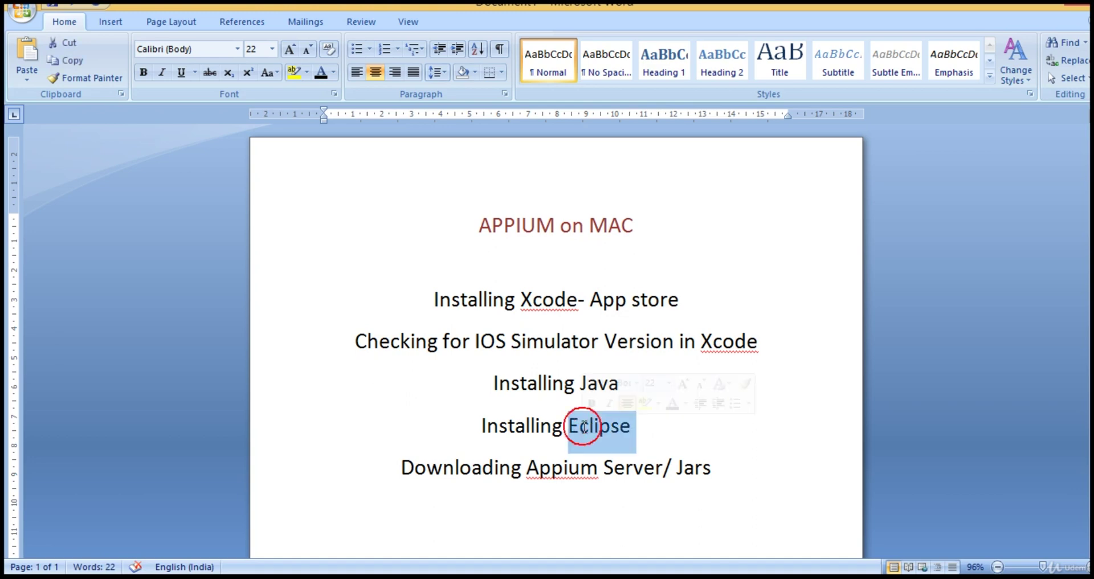
double_click(532, 424)
left_click(570, 431)
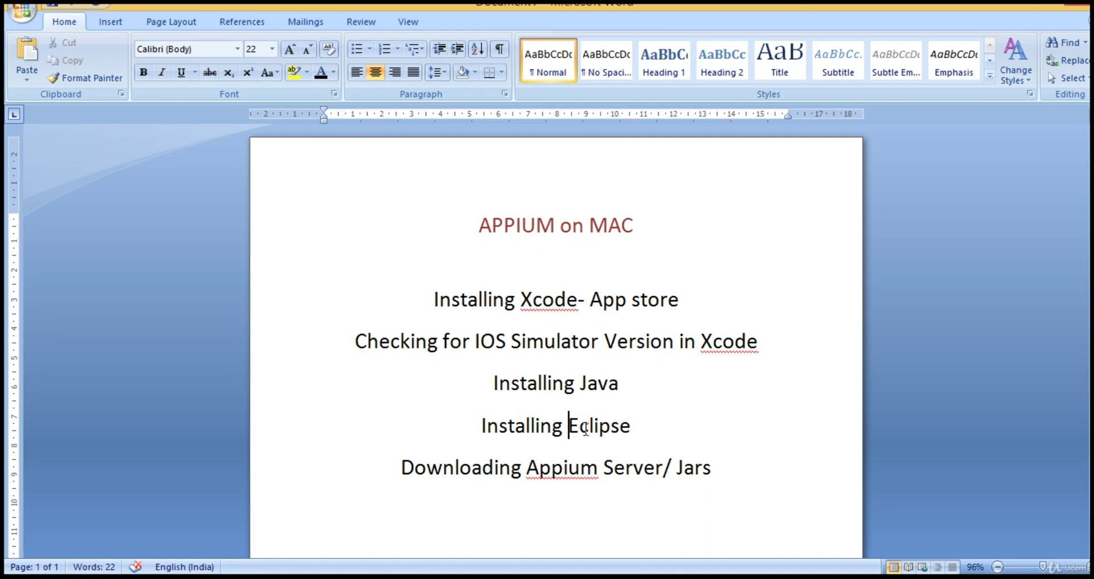
triple_click(587, 431)
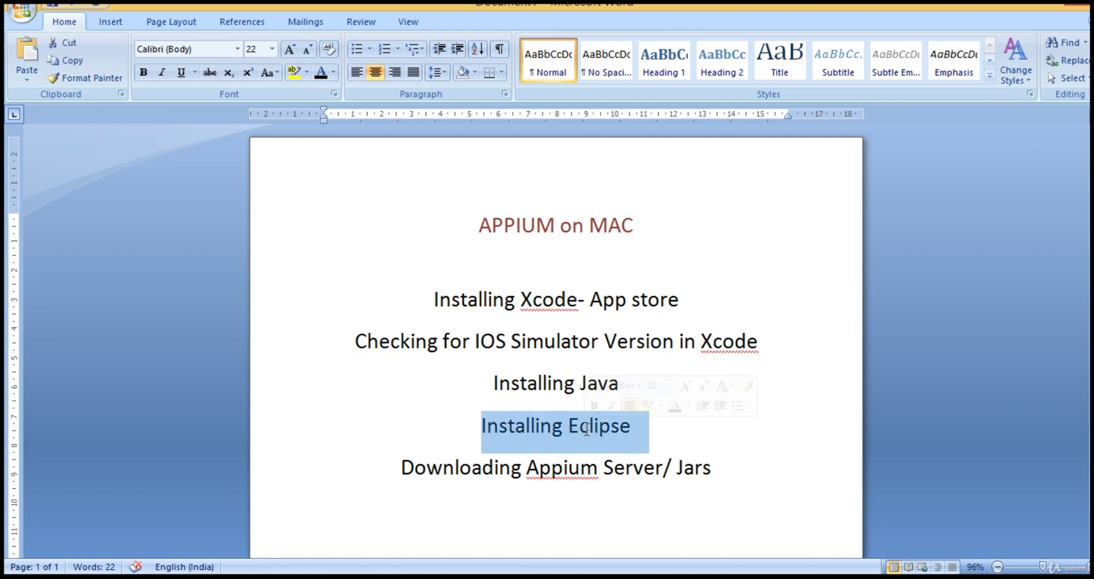
triple_click(558, 430)
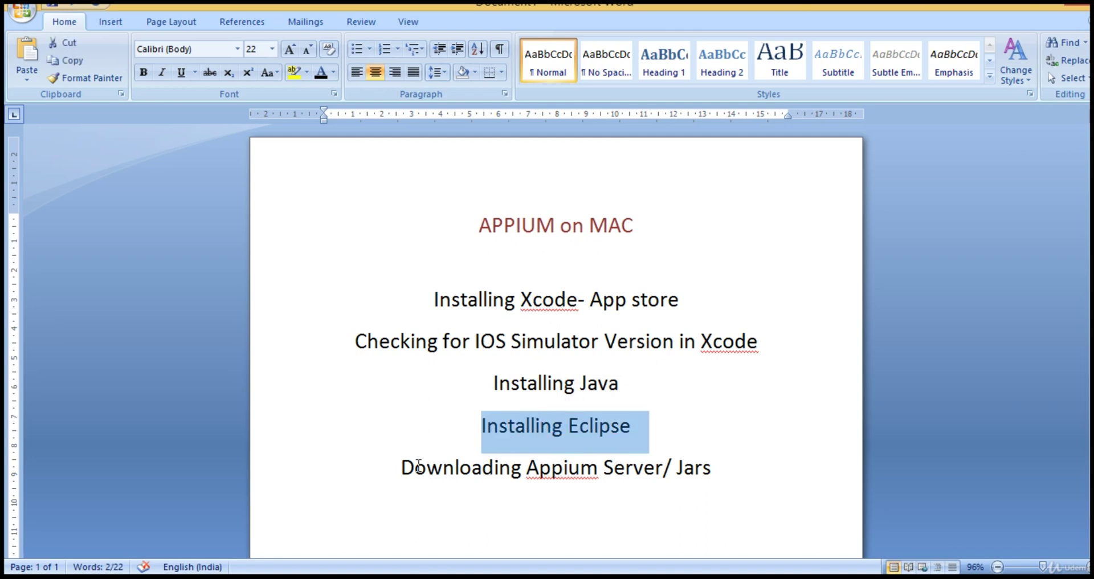
left_click_drag(415, 466, 581, 482)
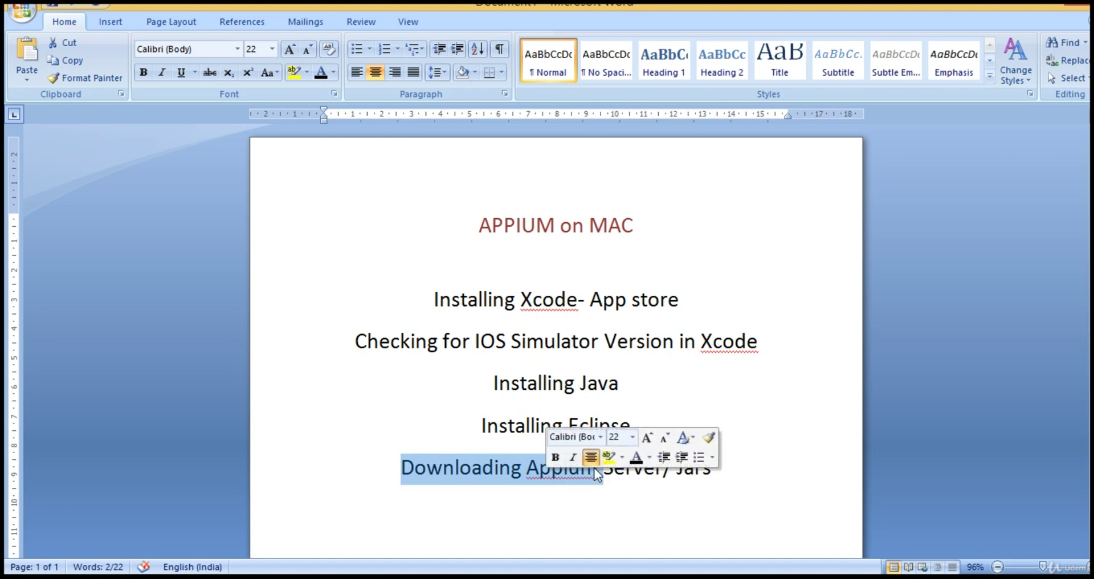
Insert '+ Selenium' after Appium on the last line and select that text
left_click(599, 474)
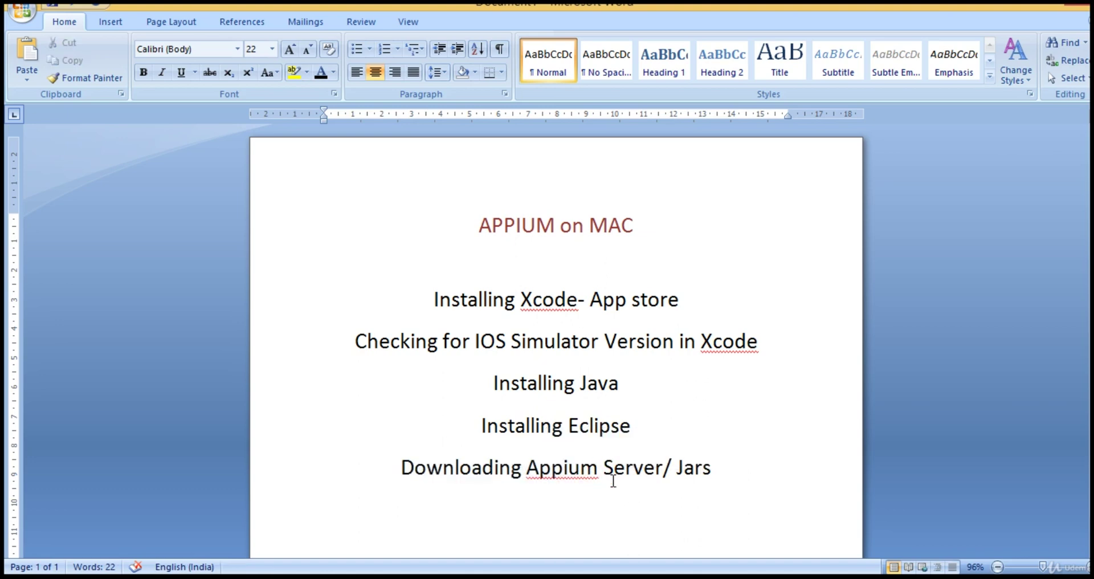
type("+ Selenium")
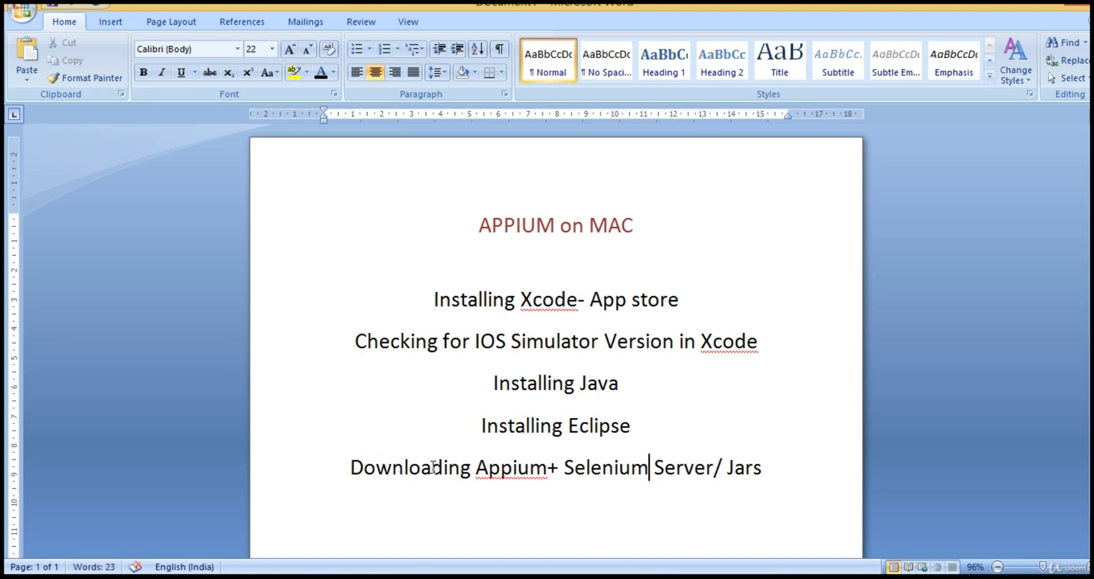
left_click_drag(429, 470, 653, 477)
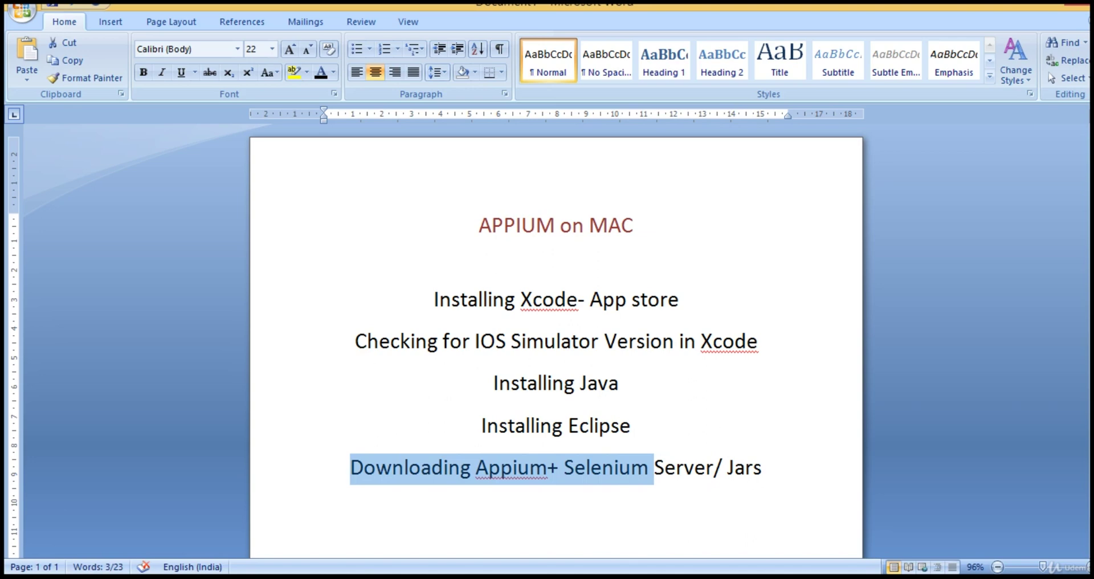
Highlight the Appium and Selenium step, then bring the remote Mac's Finder window forward
left_click(581, 576)
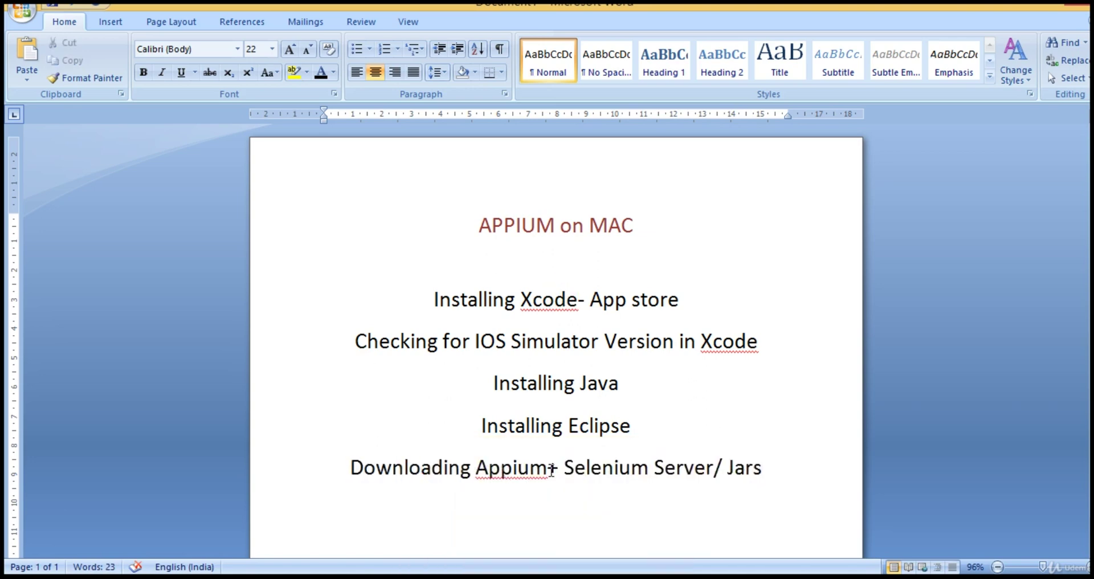
left_click(577, 507, "shift")
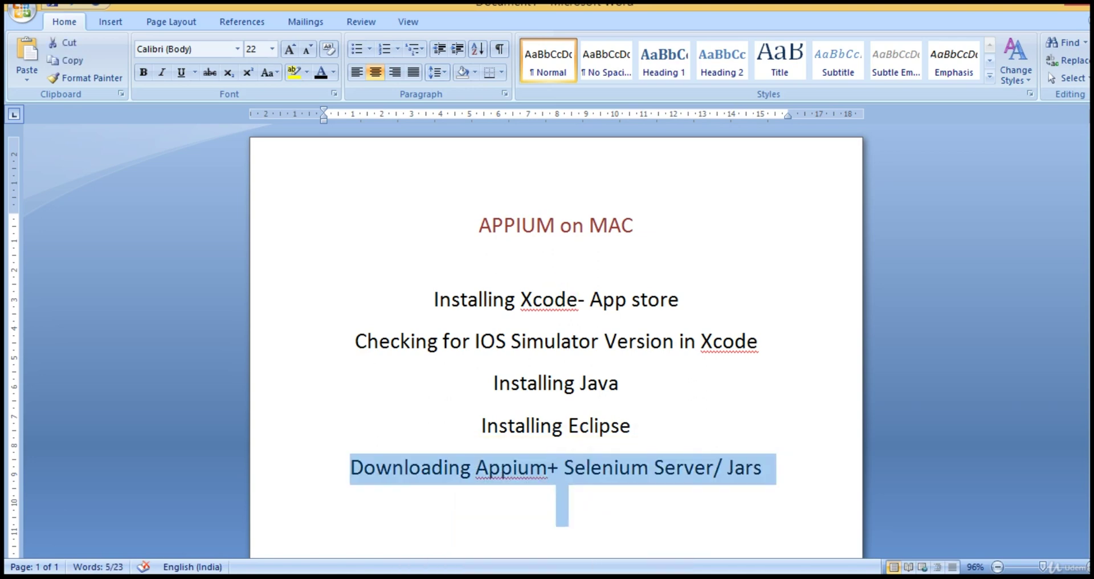
left_click(594, 572)
left_click(673, 492)
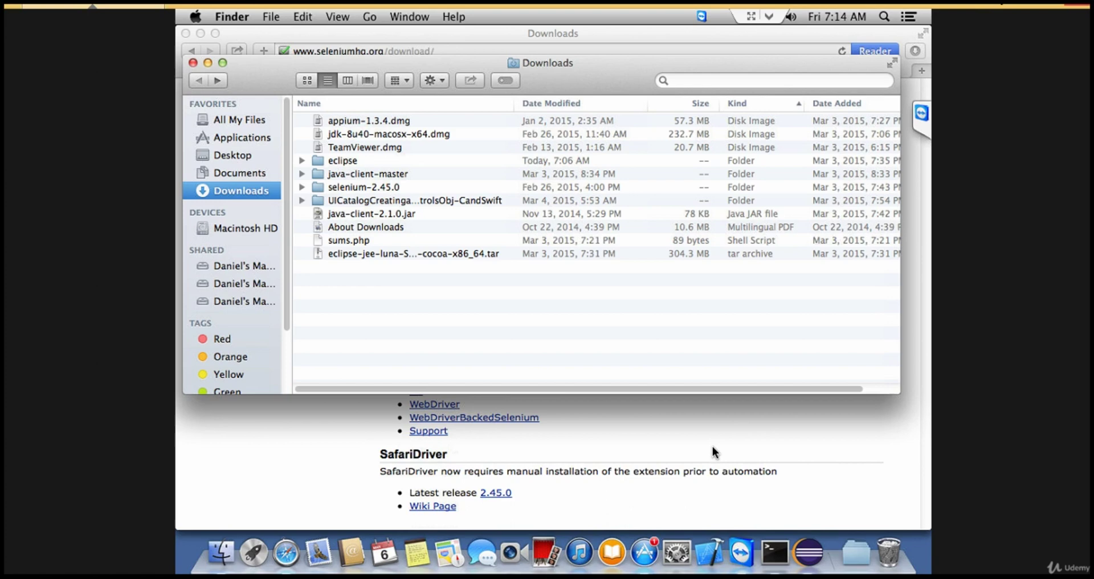
Point out the Eclipse archive, UICatalog, TeamViewer.dmg, selenium-2.45.0 and eclipse items in Downloads
left_click(656, 255)
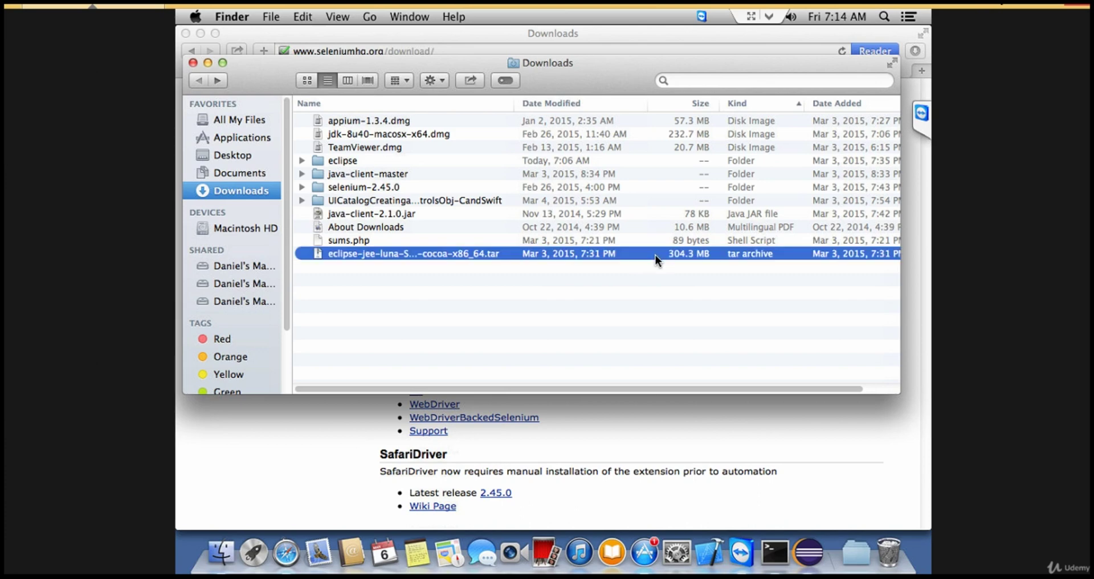
left_click(642, 200)
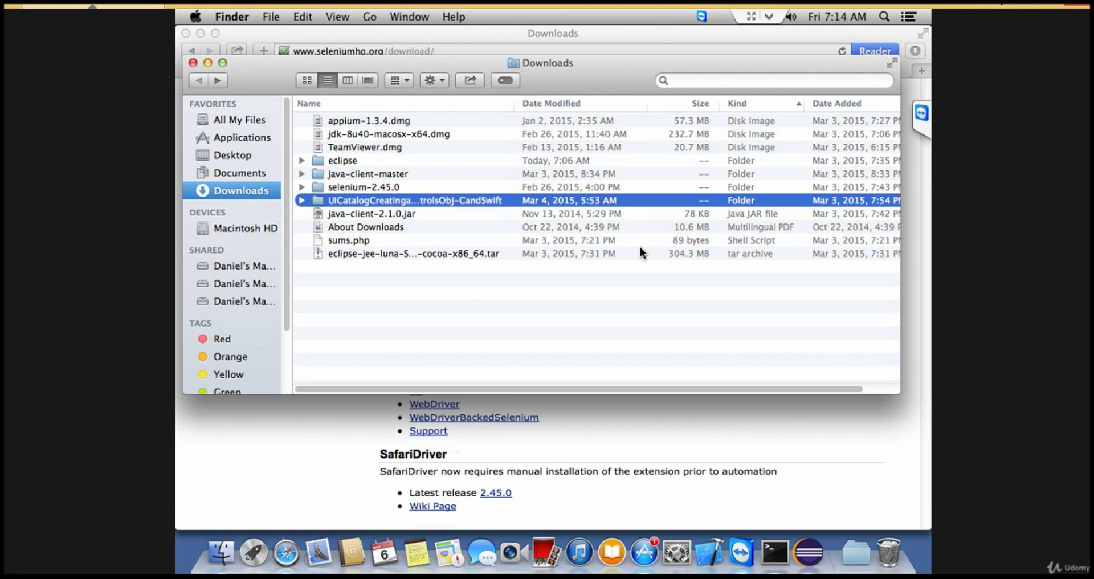
left_click(618, 254)
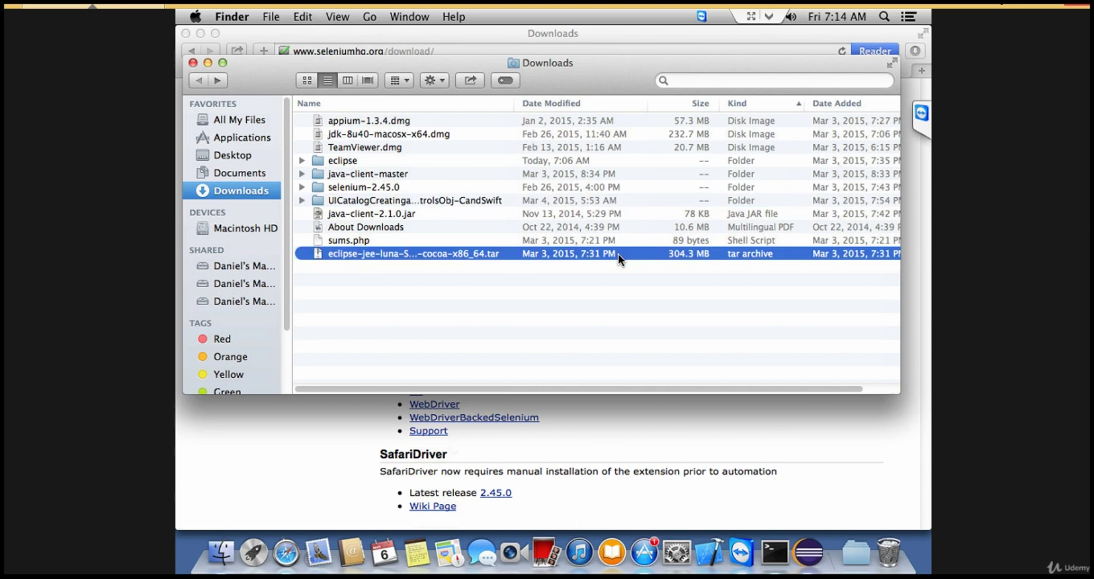
left_click(606, 200)
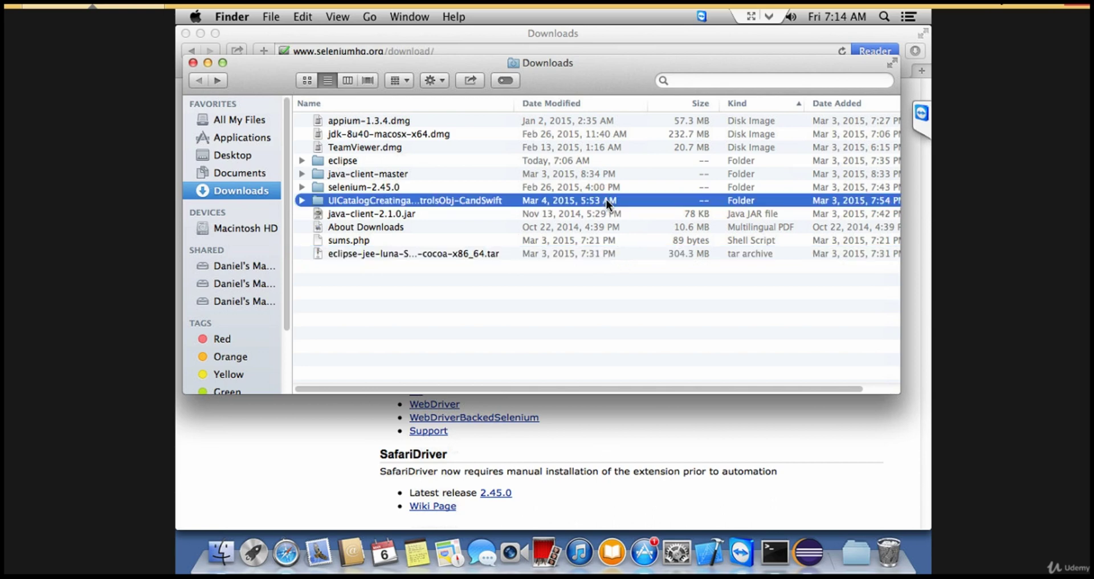
left_click(590, 150)
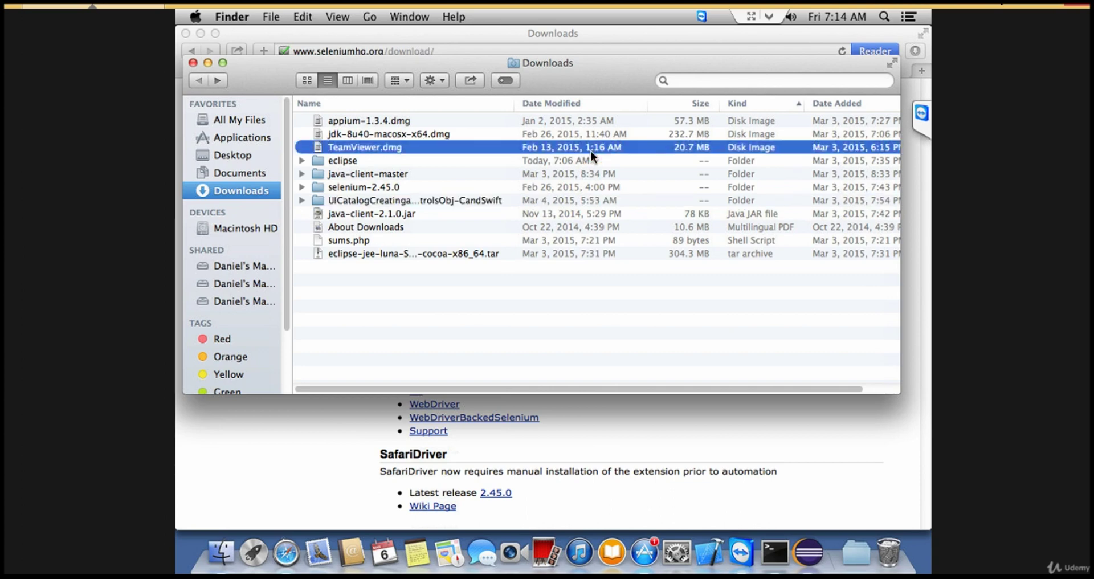
left_click(587, 188)
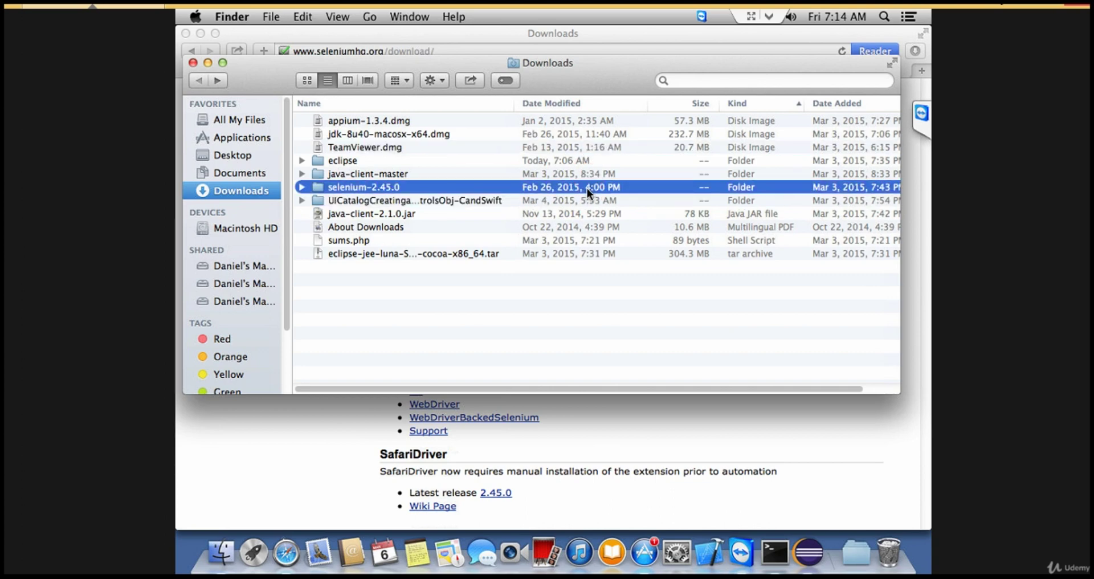
left_click(570, 160)
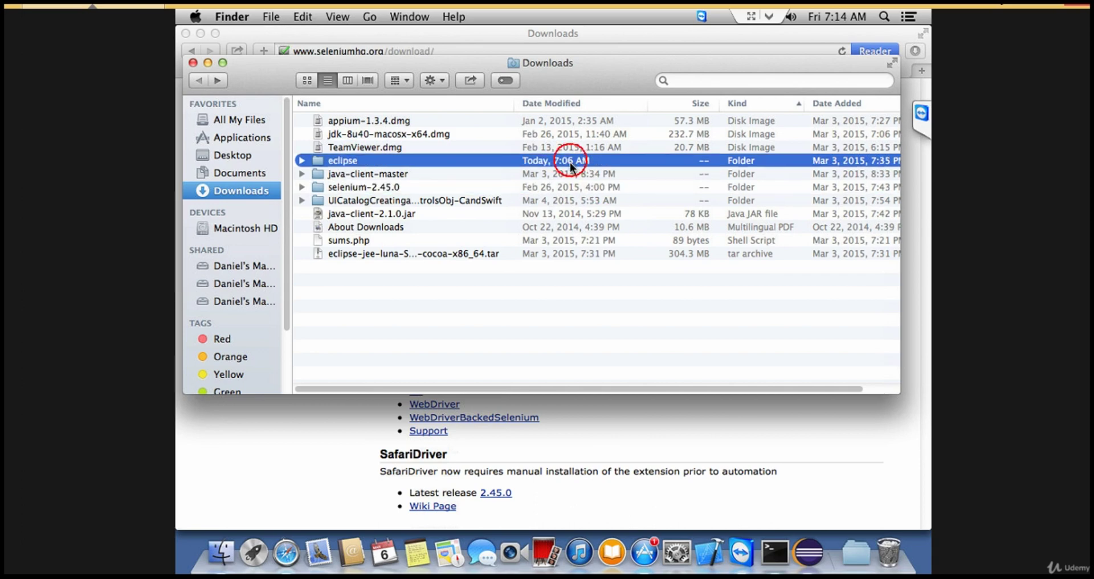
left_click(579, 194)
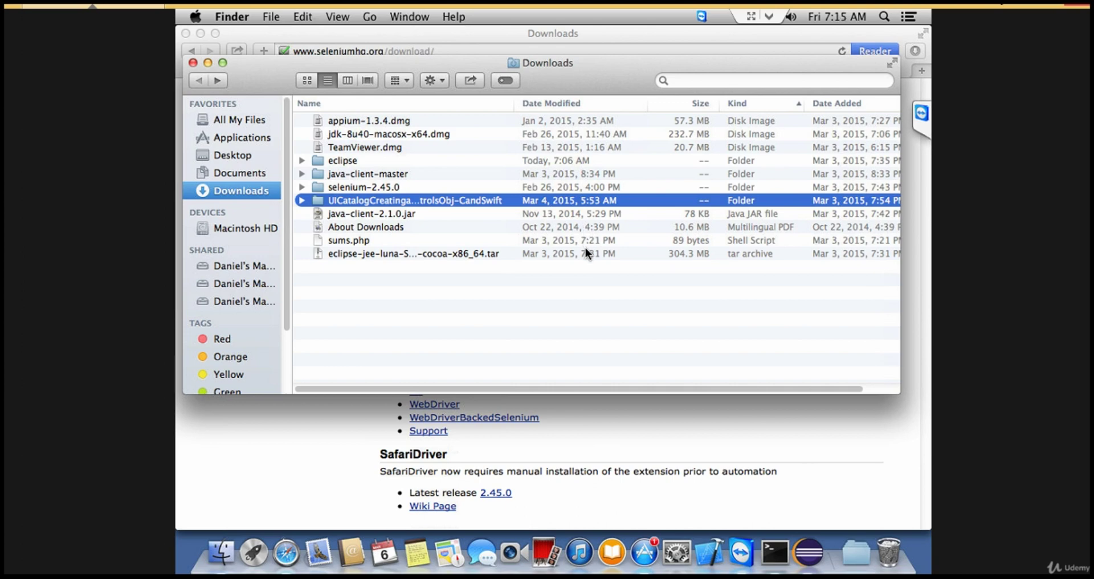
left_click(587, 253)
left_click(563, 200)
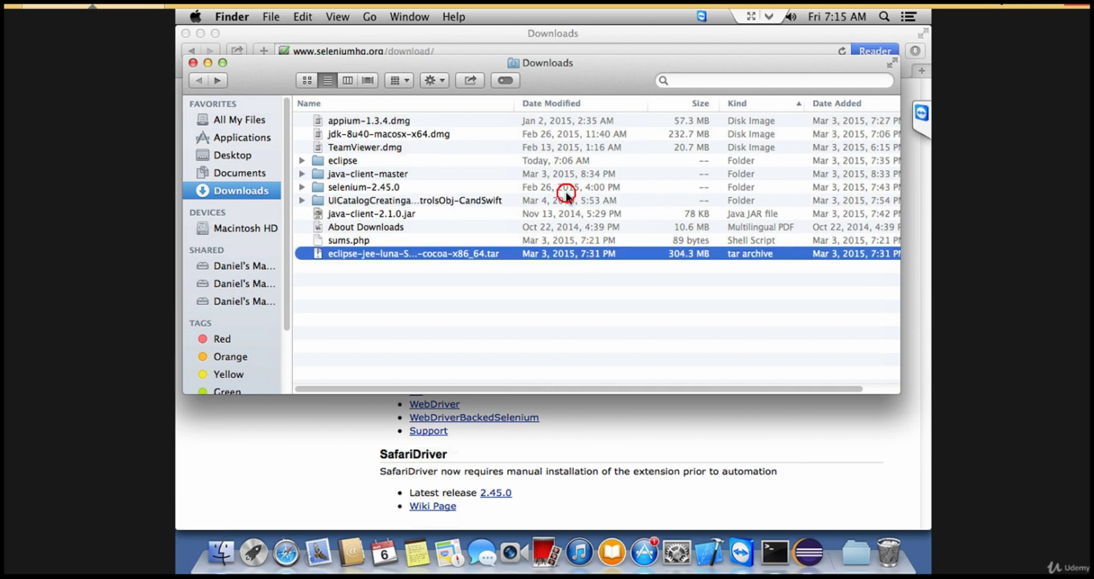
left_click(551, 145)
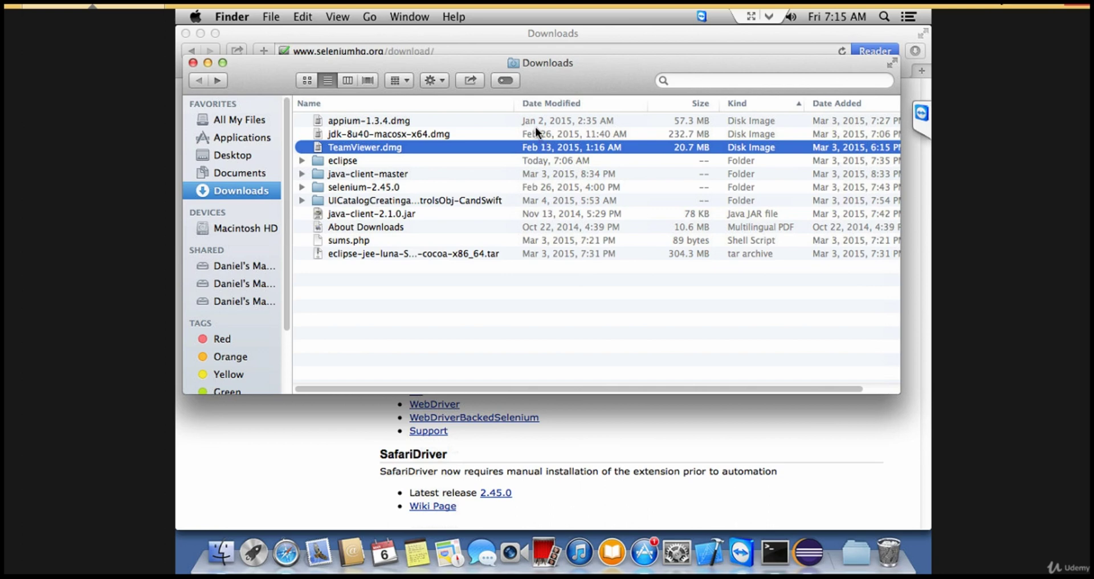
left_click(535, 131)
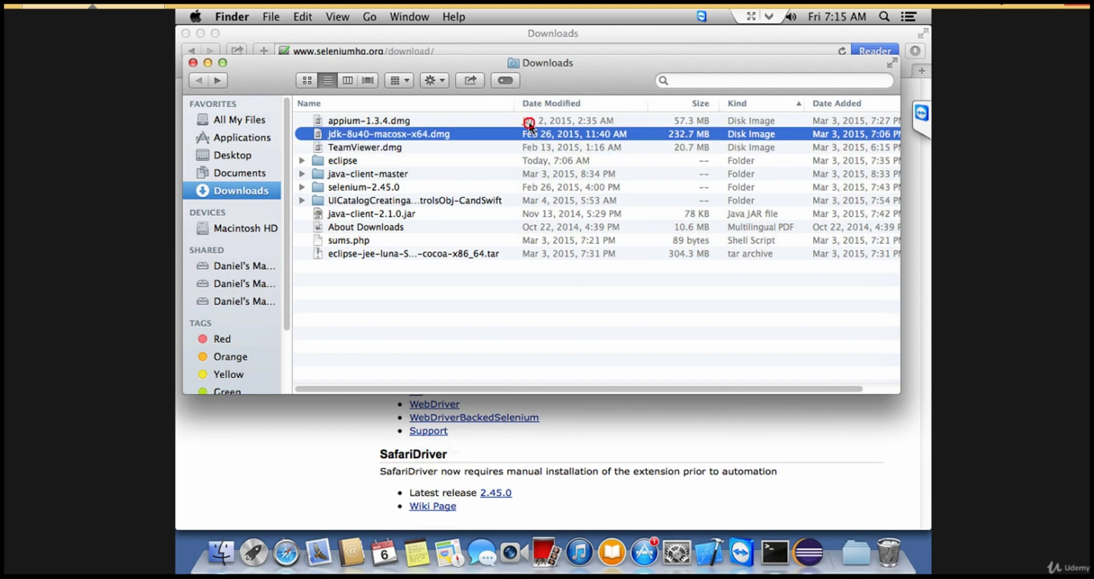
left_click(529, 122)
left_click(543, 180)
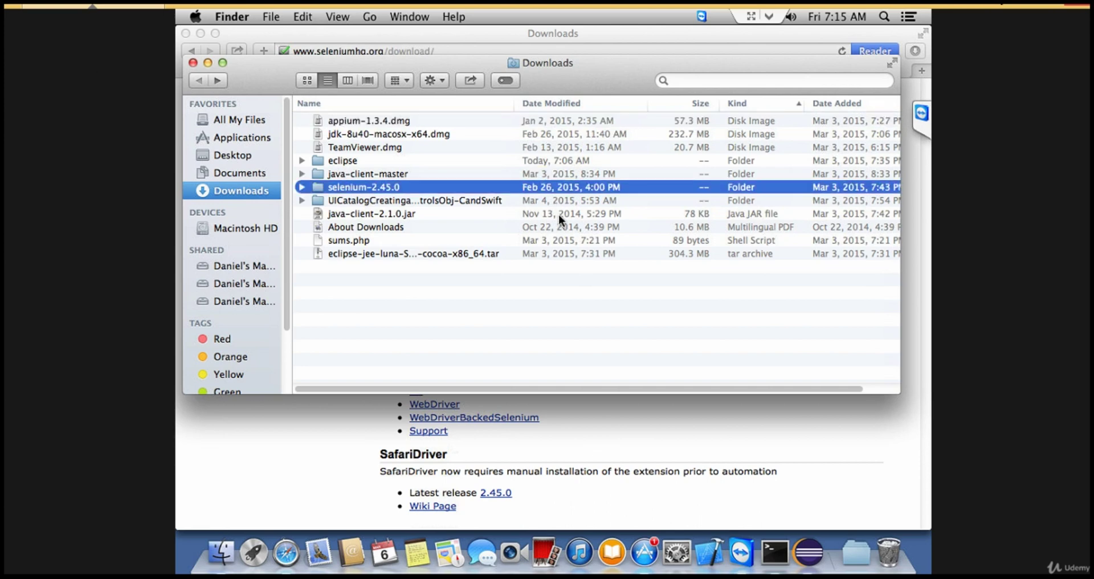
left_click(575, 242)
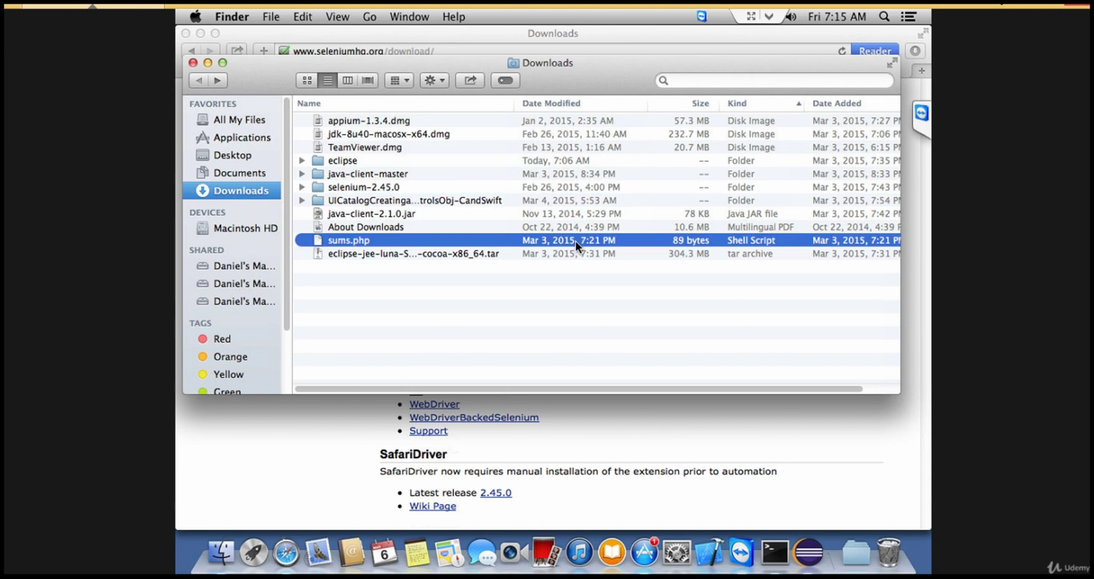
left_click(594, 169)
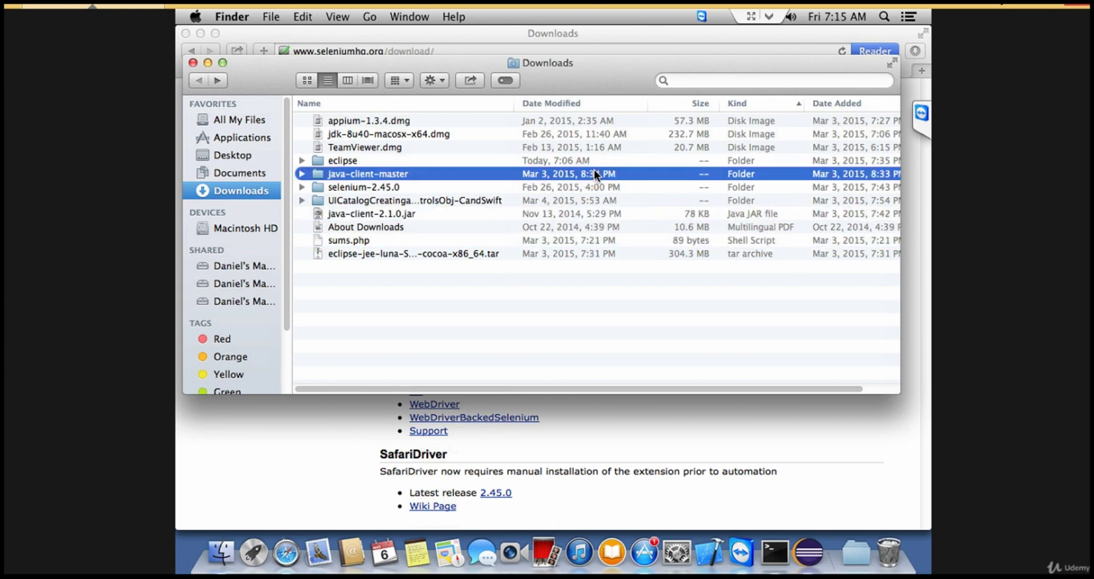
left_click(603, 160)
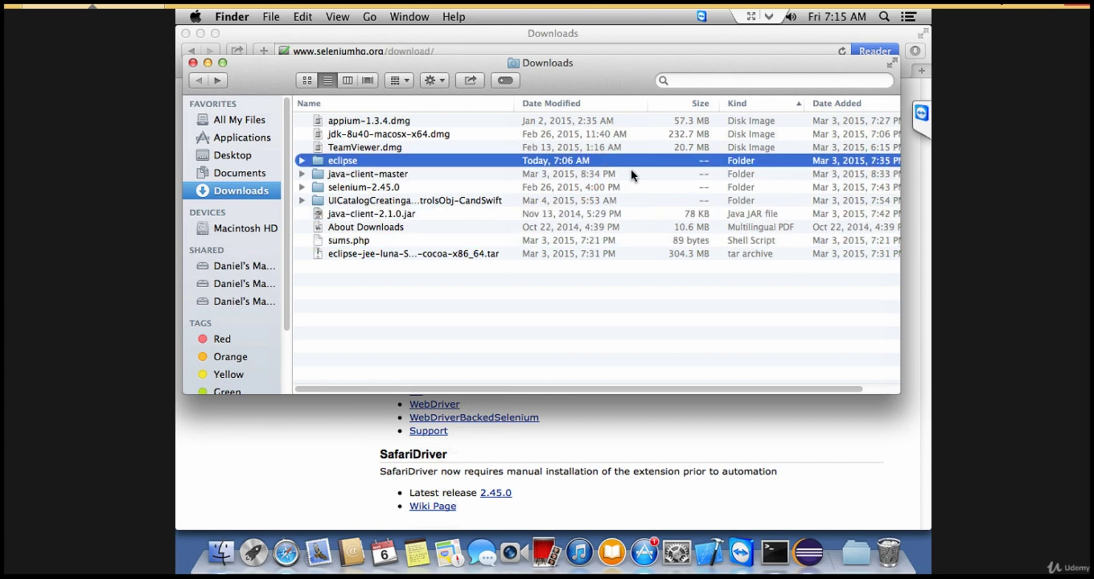